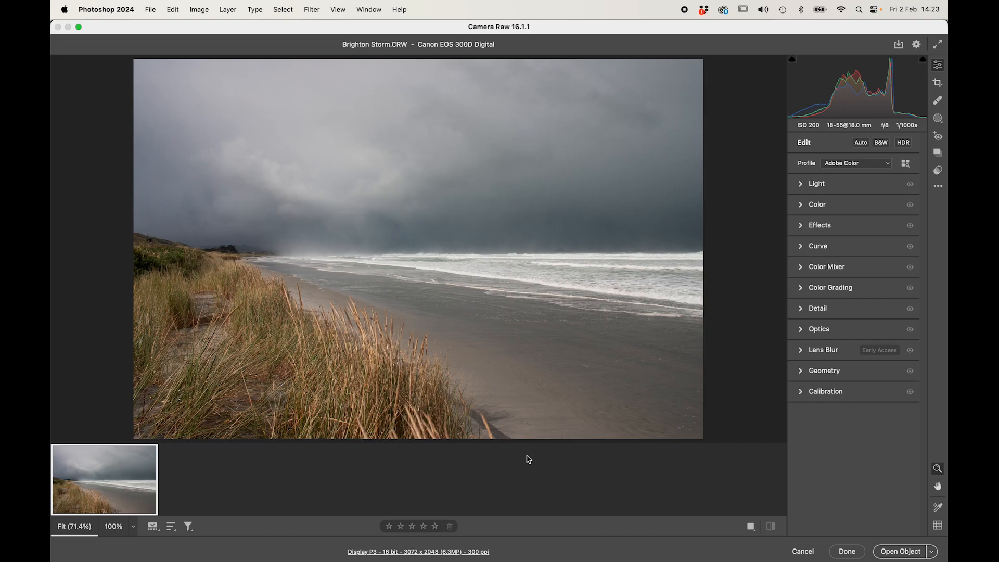
# Examine the filmstrip image's options menu, and hide and restore the filmstrip
pyautogui.moveTo(115, 477)
pyautogui.moveTo(148, 460)
pyautogui.click(147, 456)
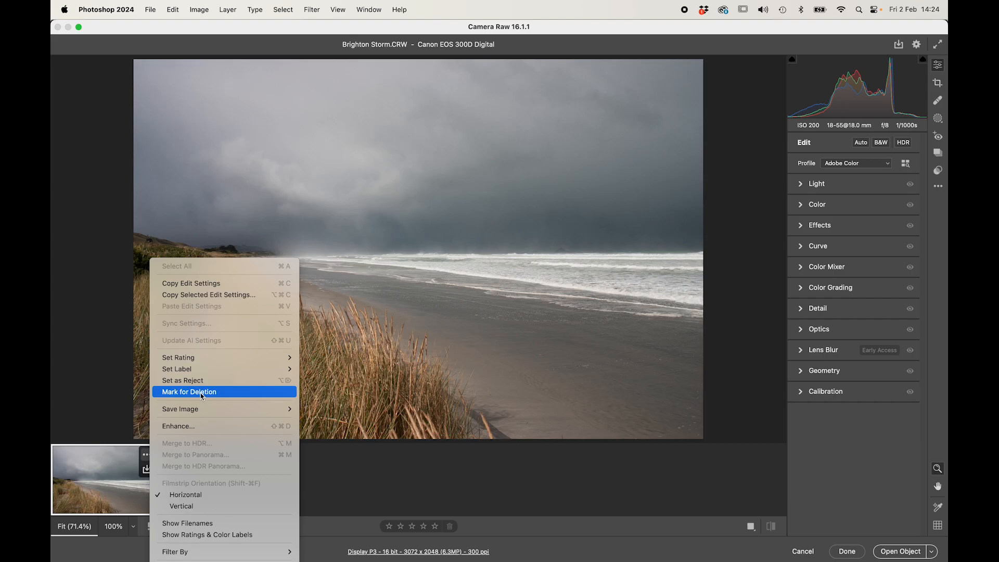
pyautogui.click(100, 483)
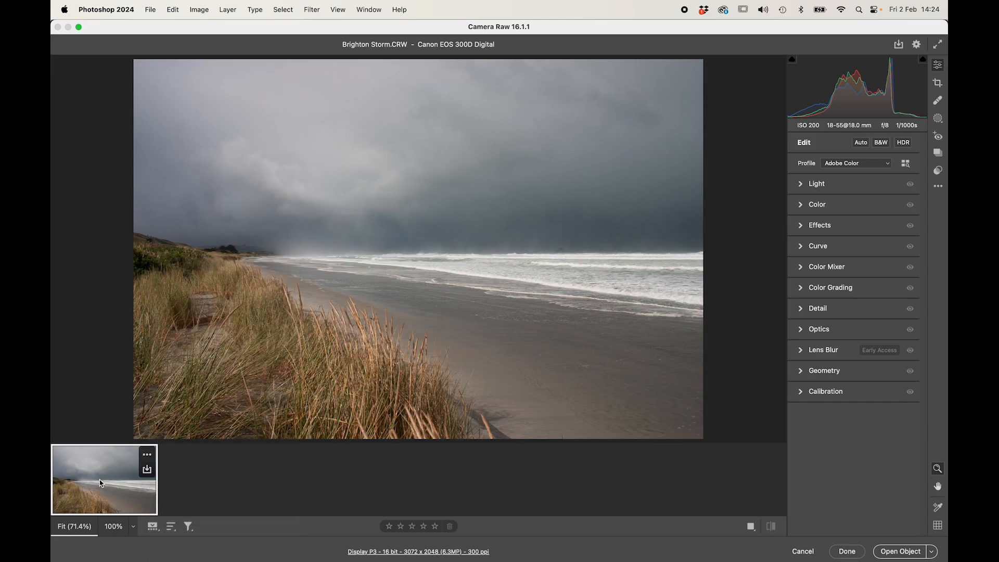
pyautogui.click(152, 527)
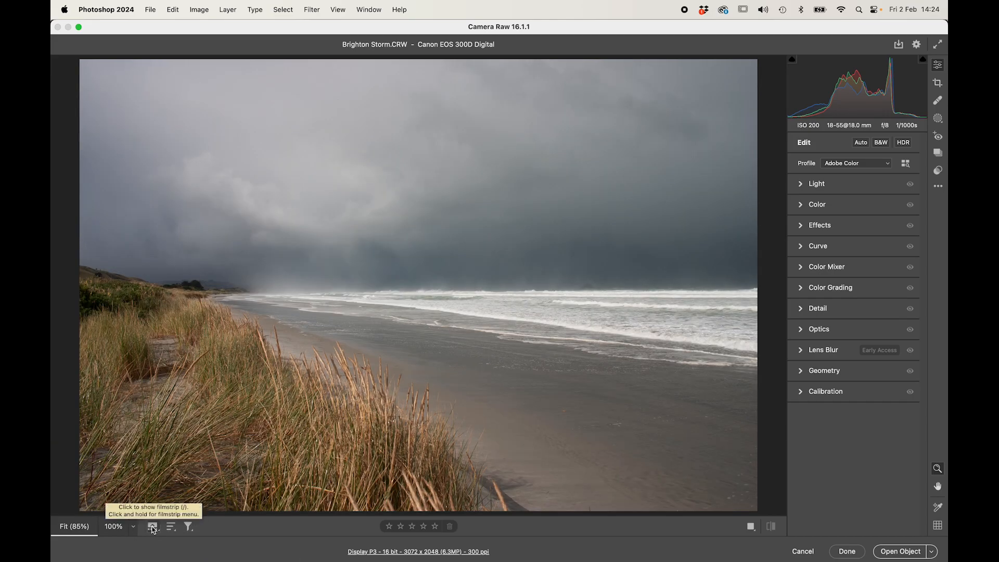
pyautogui.click(152, 527)
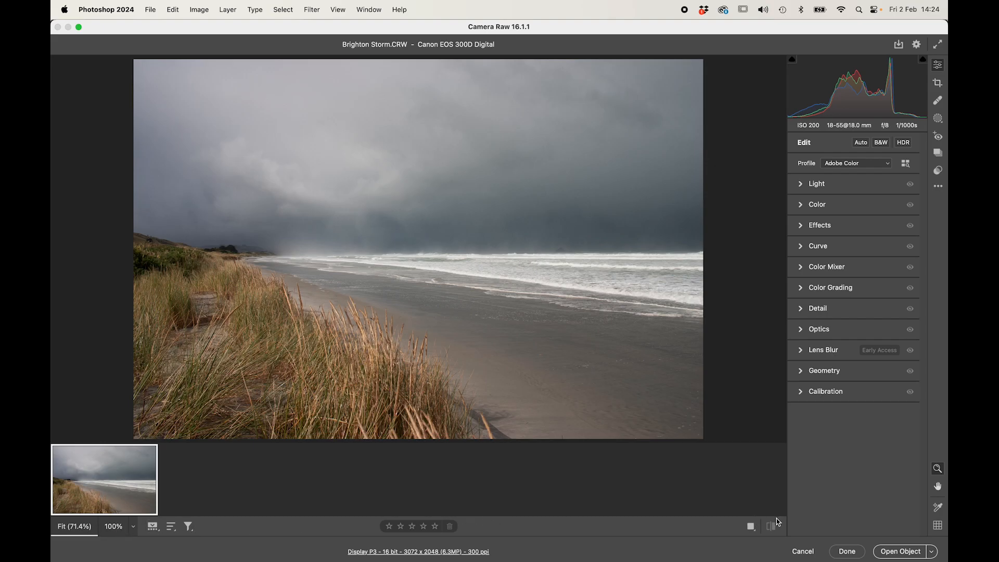
# Cycle through the side-by-side, stacked and split before/after comparisons of the photo and return to the single view
pyautogui.click(750, 527)
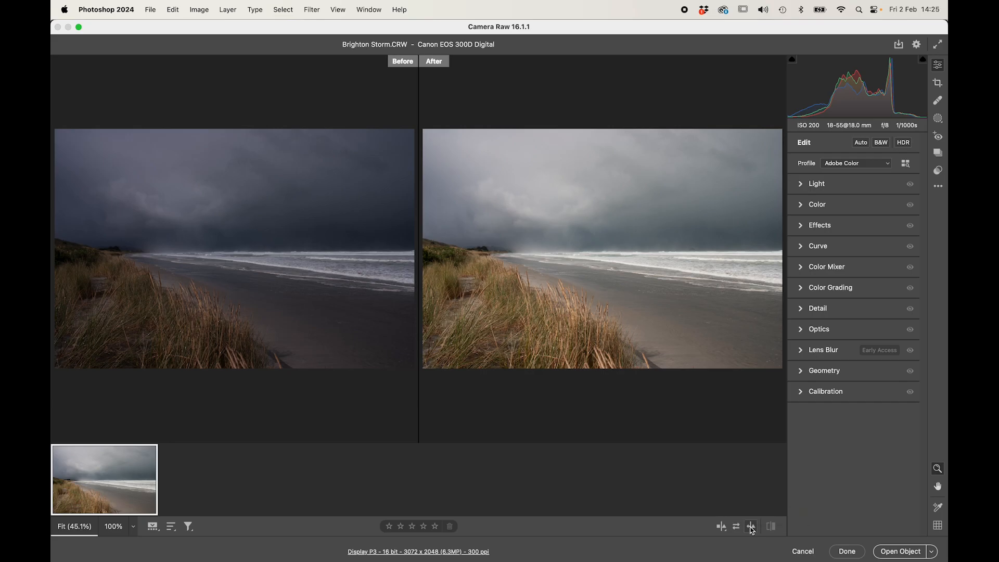
pyautogui.click(723, 527)
pyautogui.click(725, 527)
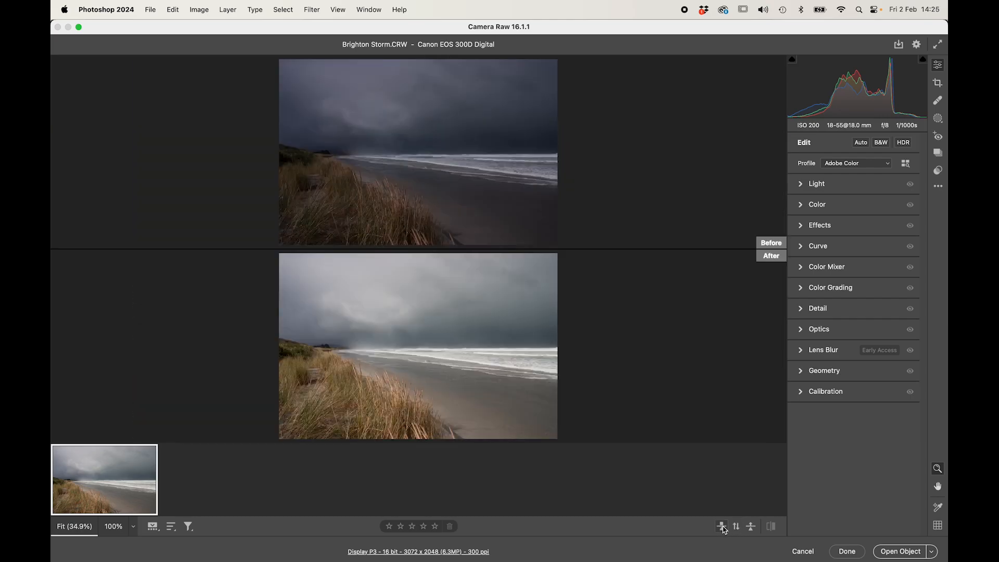
pyautogui.click(727, 526)
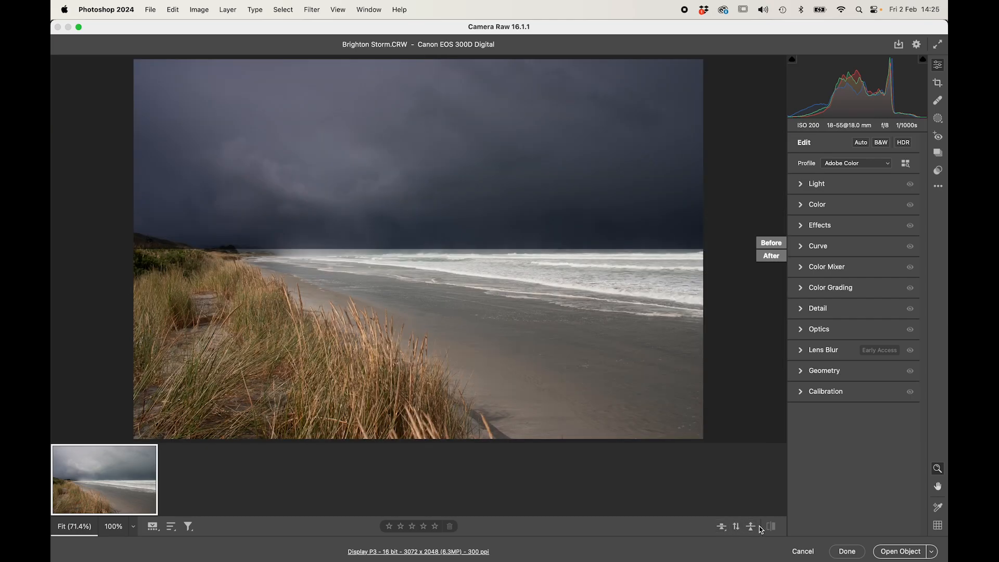
pyautogui.click(752, 527)
pyautogui.click(723, 527)
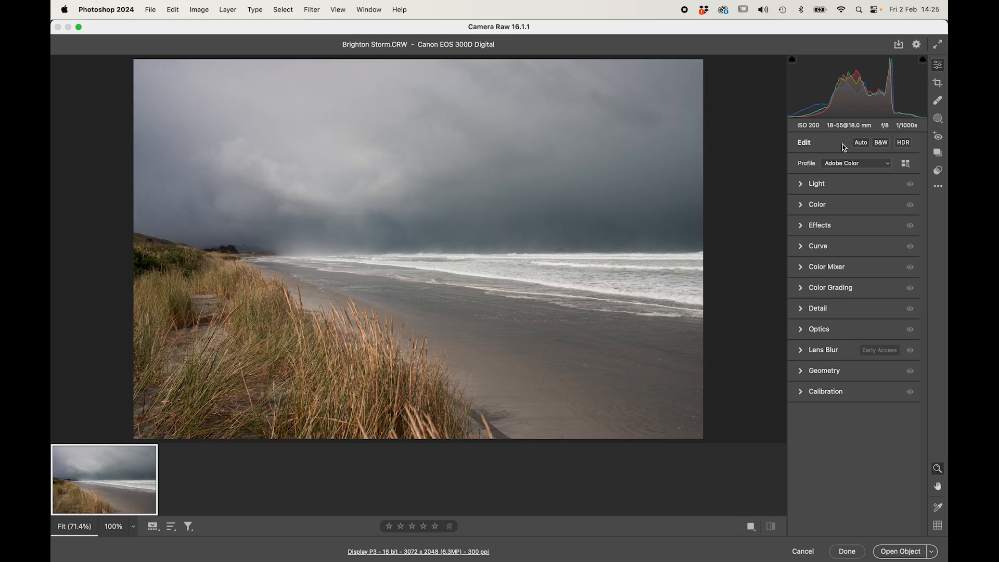
# Check the available colour profiles and keep Adobe Color selected
pyautogui.moveTo(904, 147)
pyautogui.click(851, 164)
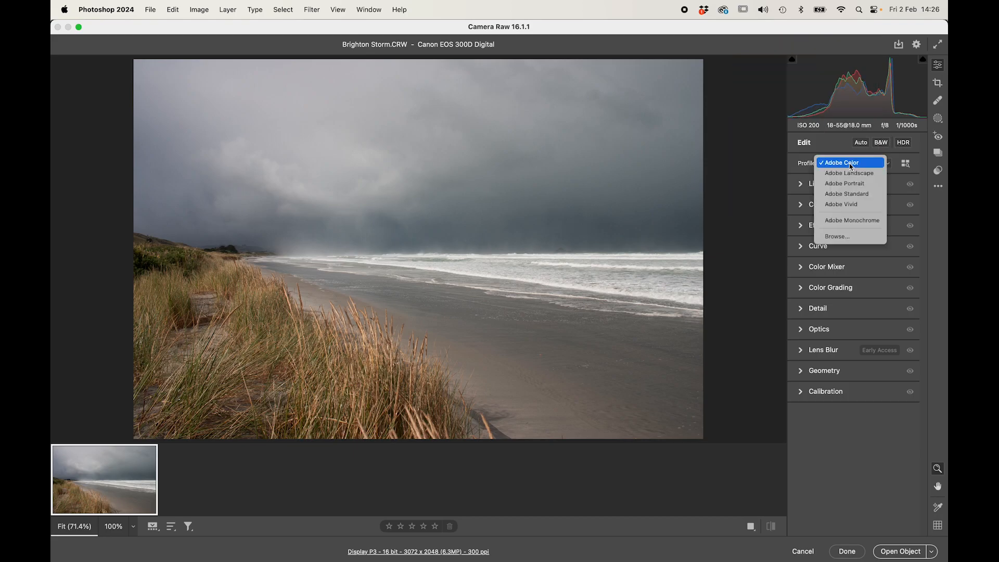
pyautogui.click(851, 163)
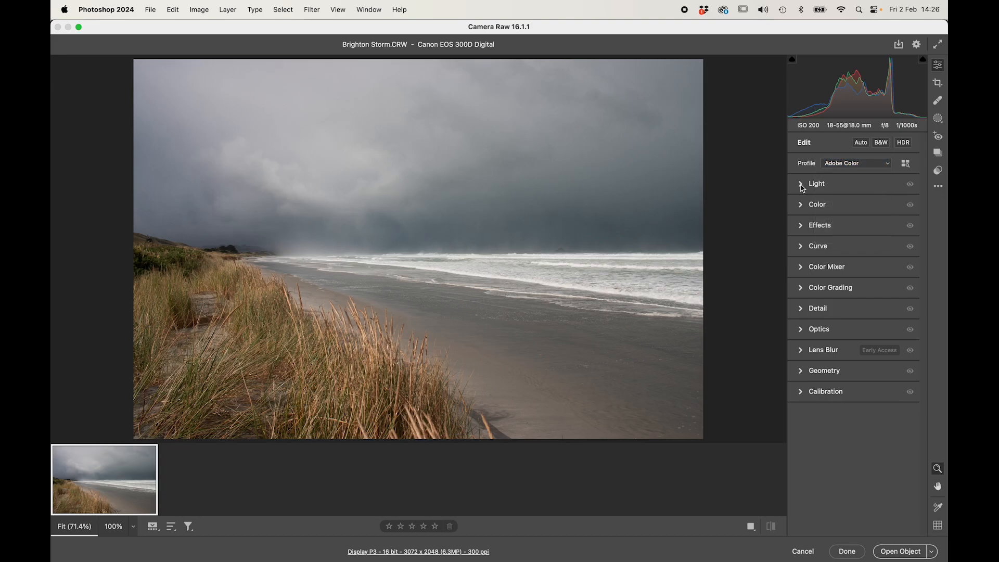
# Lower the photo's Exposure to -0.60 and toggle the visibility of the Light adjustments to compare the effect
pyautogui.click(802, 187)
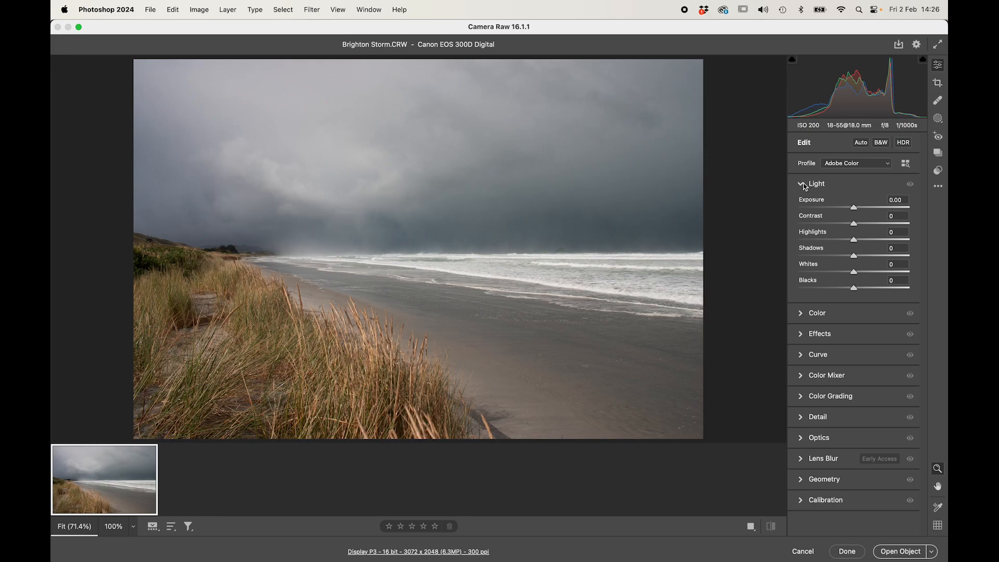
pyautogui.moveTo(856, 211); pyautogui.dragTo(849, 209)
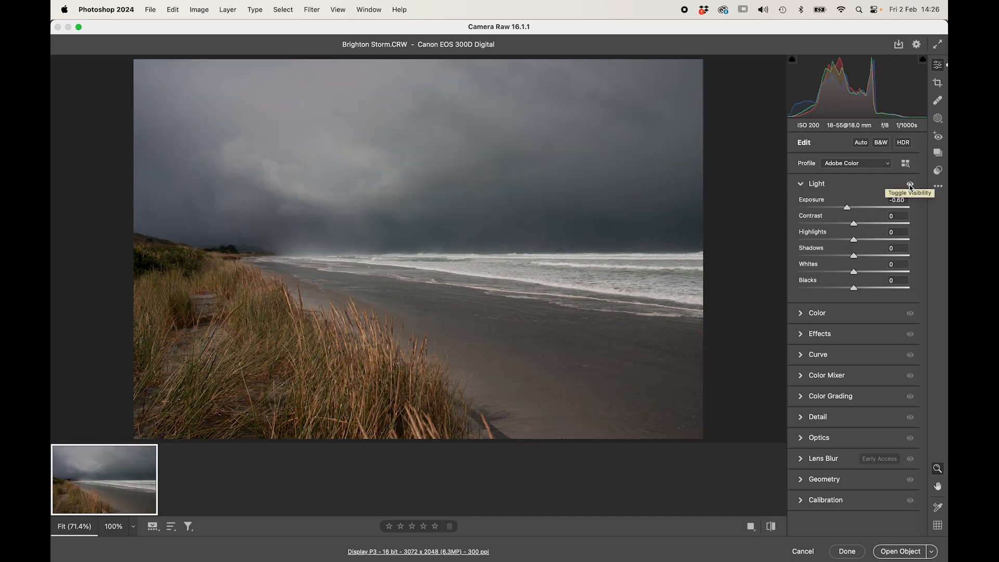
pyautogui.click(911, 186)
pyautogui.click(910, 186)
pyautogui.click(910, 186)
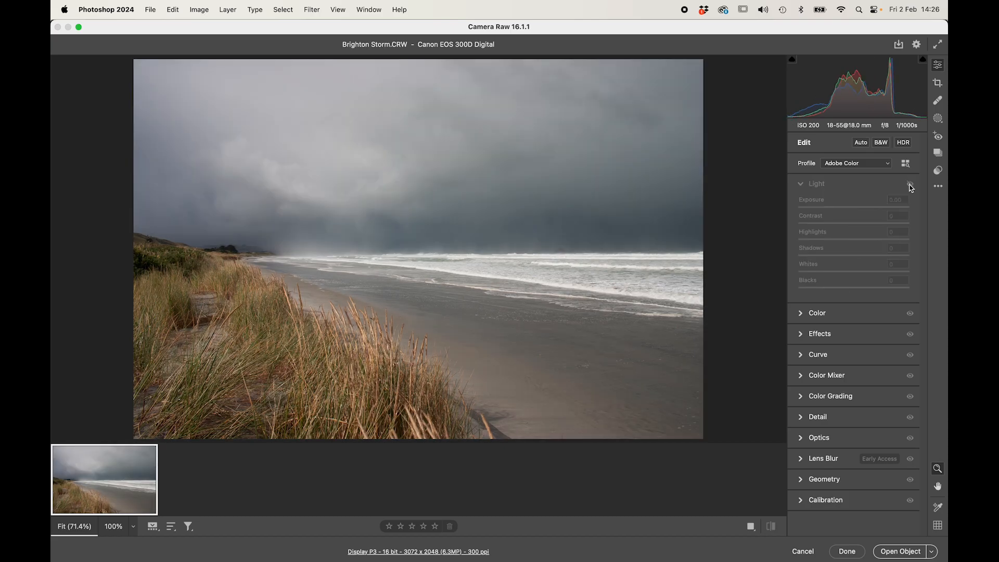
pyautogui.click(911, 186)
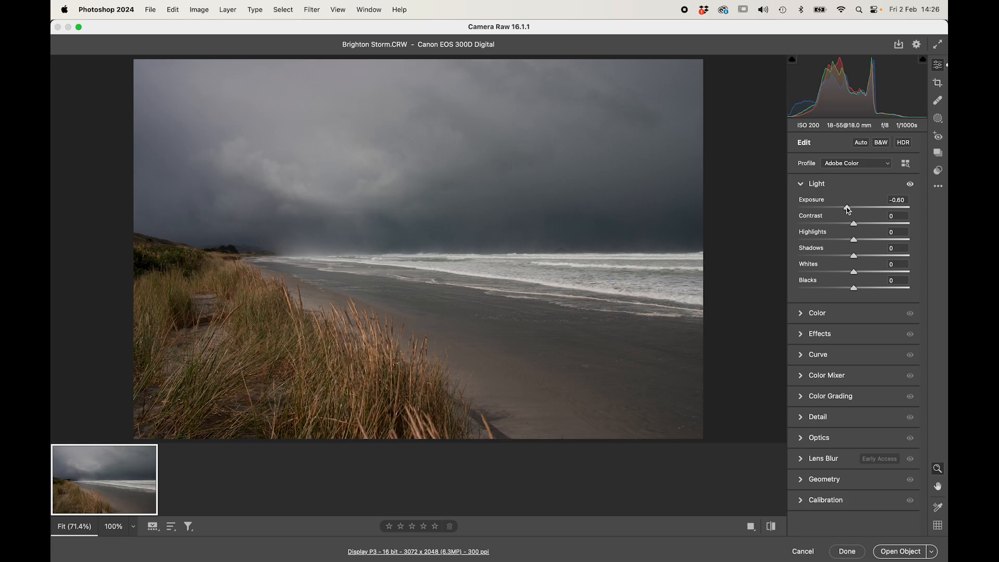
# Reset Exposure to its default and collapse the Light settings
pyautogui.doubleClick(848, 208)
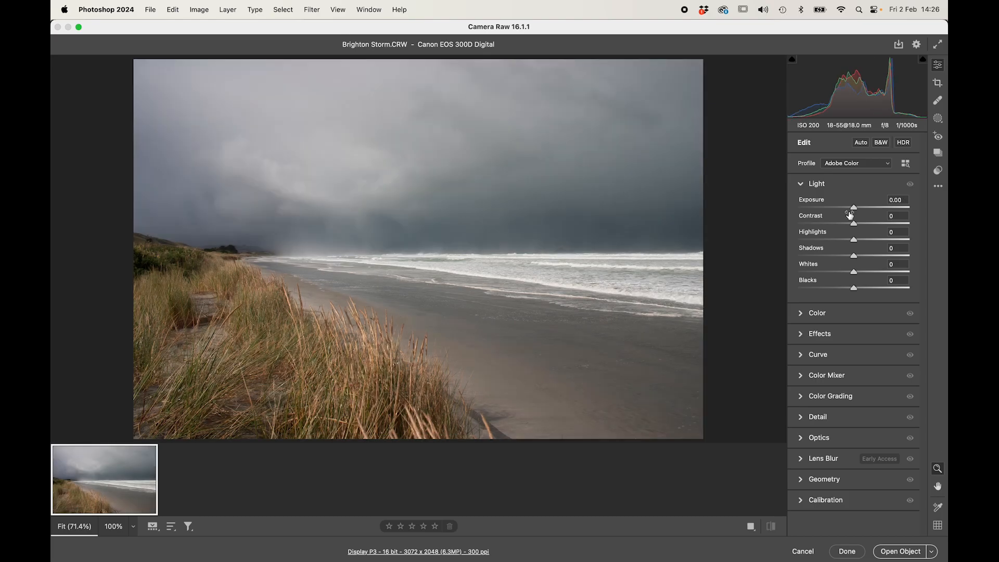
pyautogui.click(801, 187)
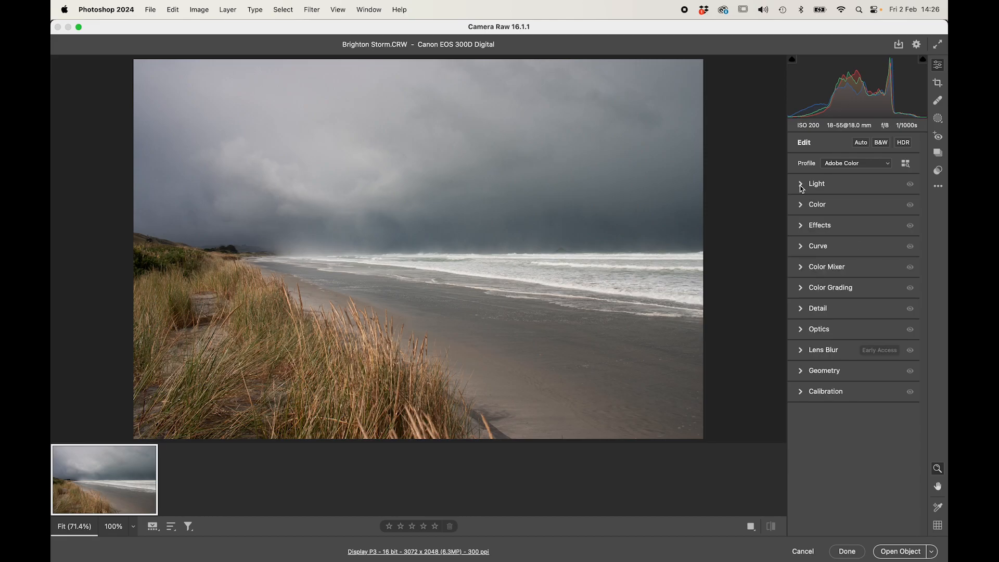
# Review the Color settings and white balance presets, keeping As Shot
pyautogui.click(801, 207)
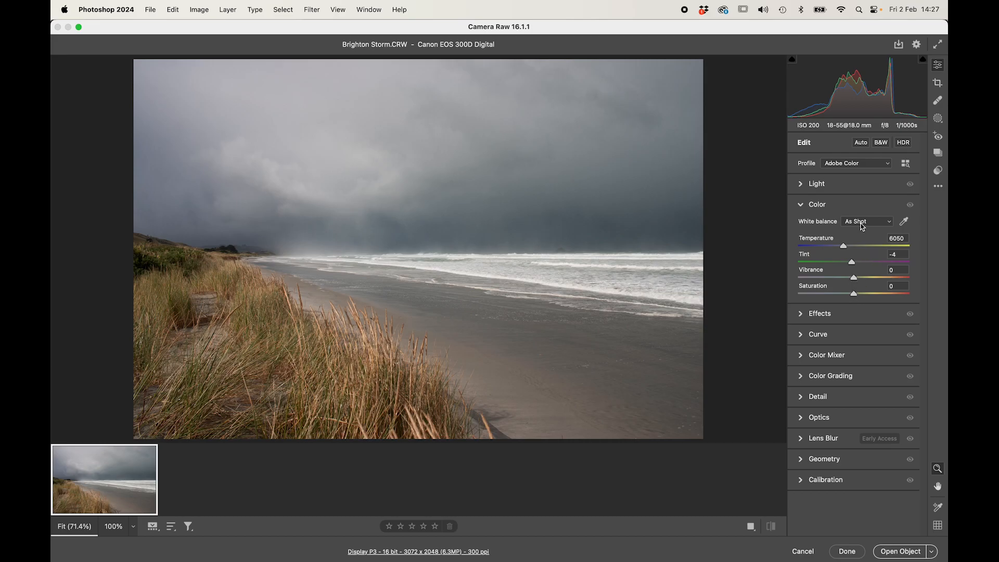
pyautogui.click(862, 225)
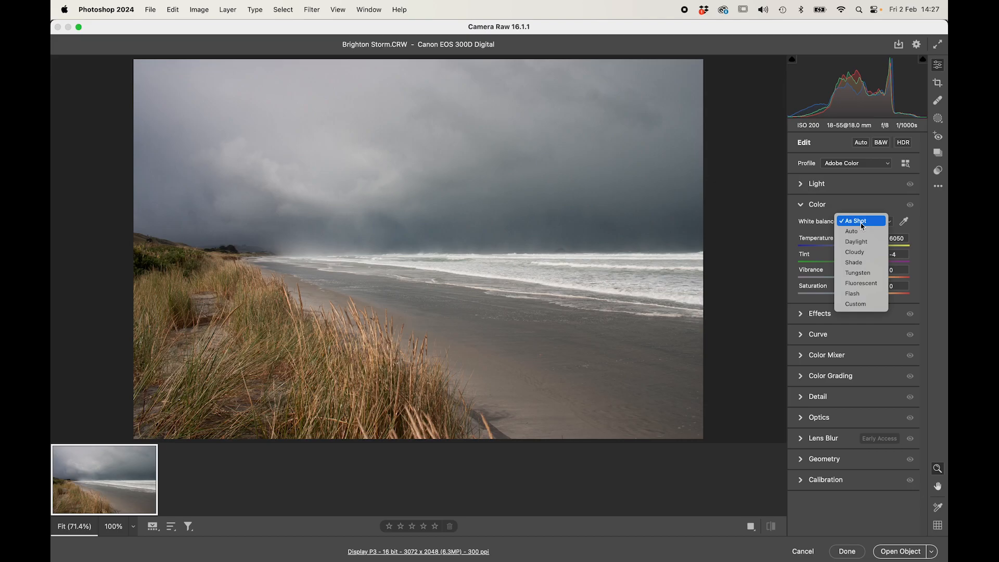
pyautogui.click(862, 222)
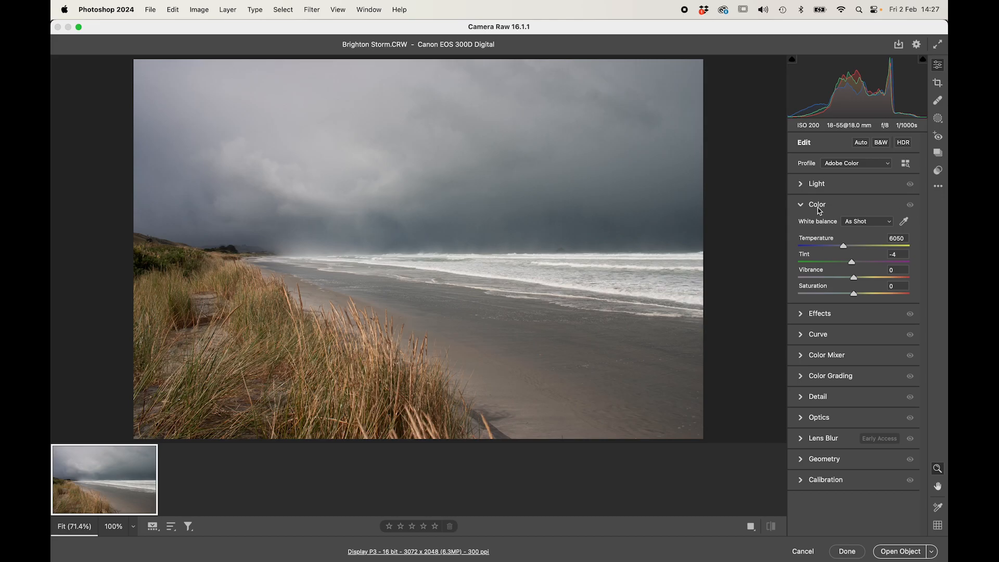
pyautogui.click(802, 208)
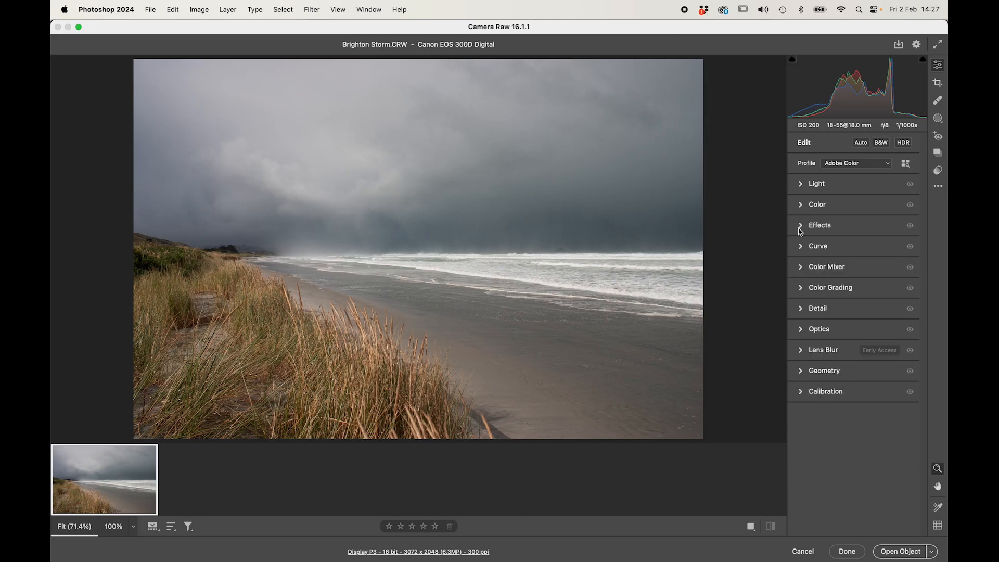
# Examine the Effects settings with their extra Vignette and Grain options, and look at the tone curve controls
pyautogui.click(800, 228)
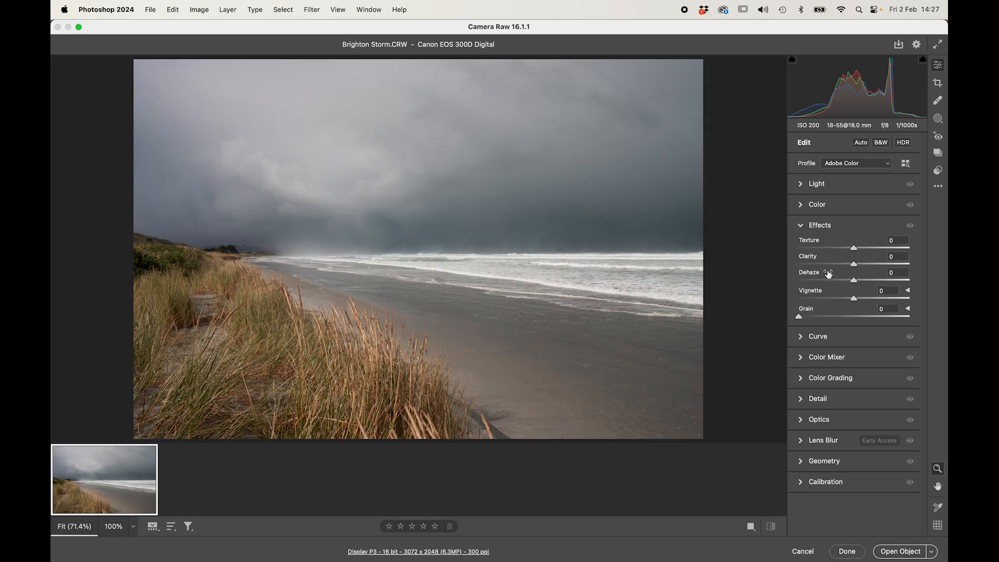
pyautogui.click(908, 291)
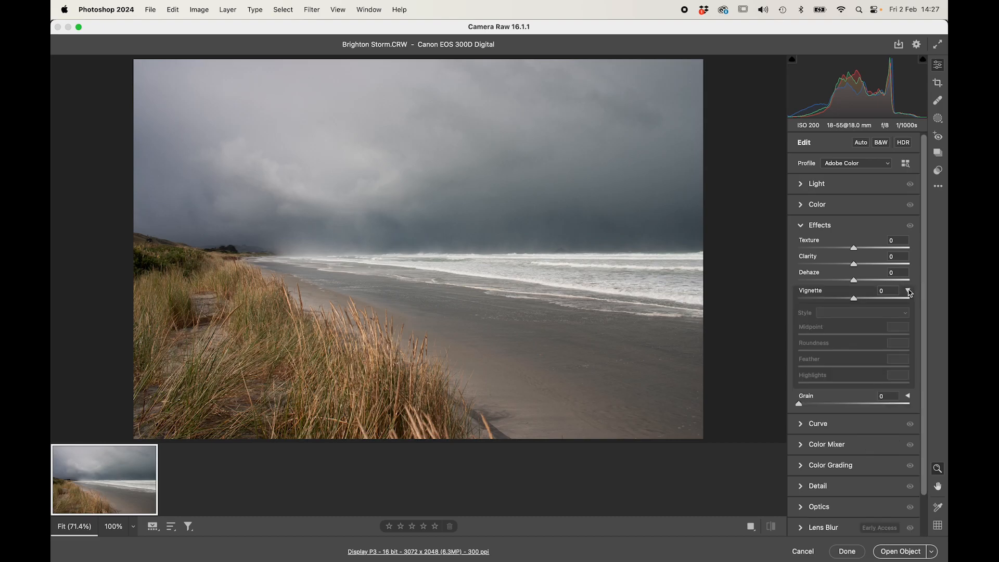
pyautogui.click(908, 291)
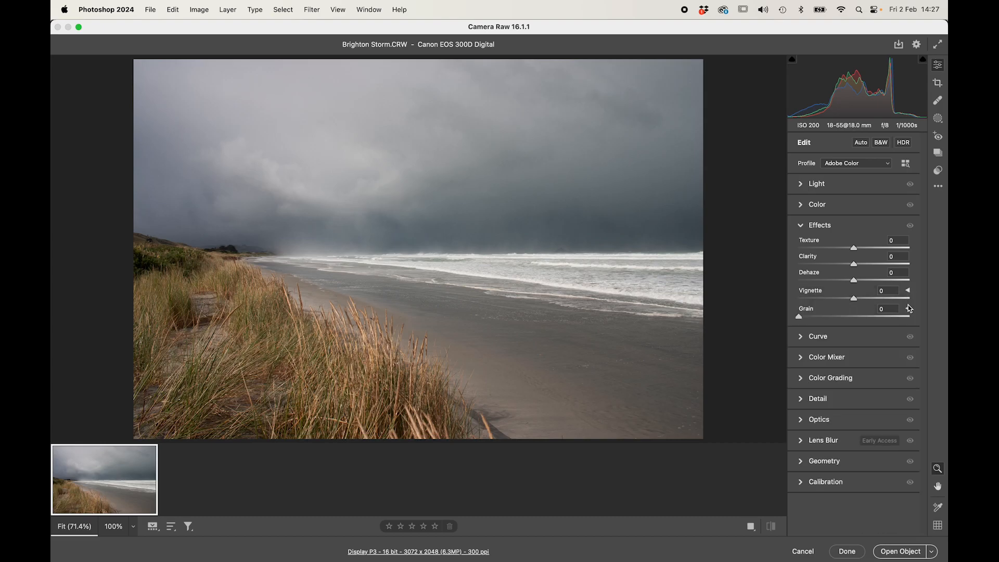
pyautogui.click(908, 309)
pyautogui.click(908, 309)
pyautogui.click(801, 225)
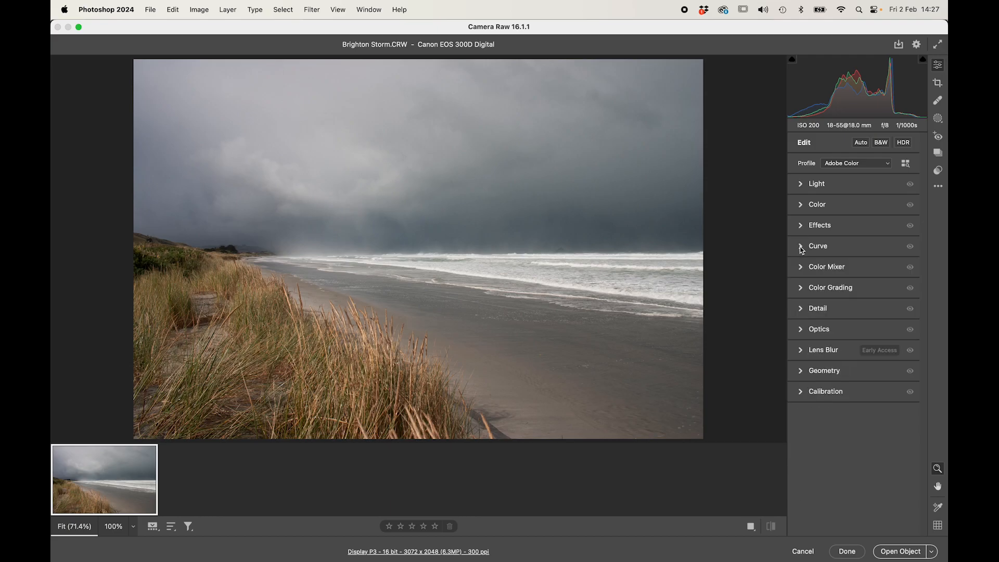
pyautogui.click(800, 247)
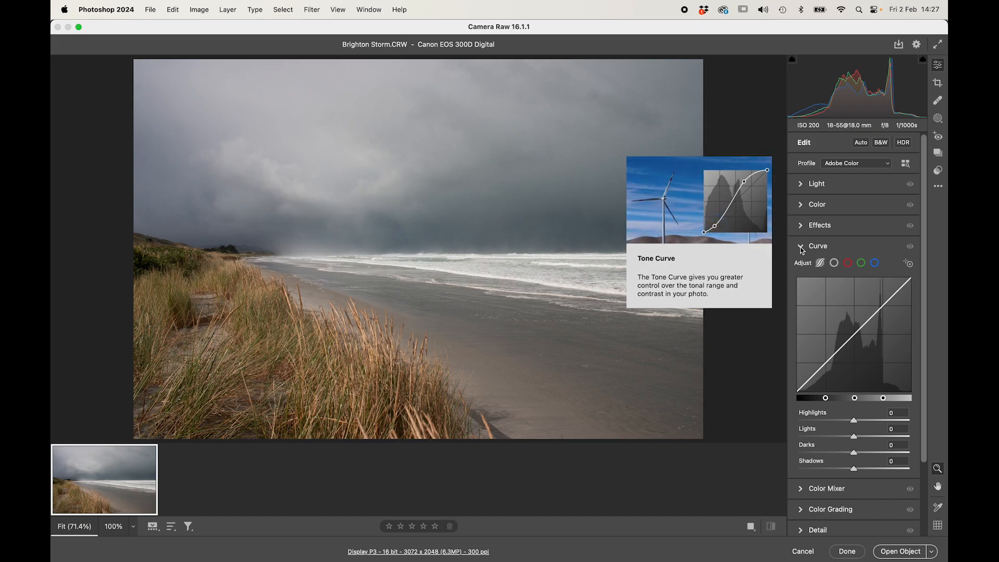
pyautogui.click(801, 248)
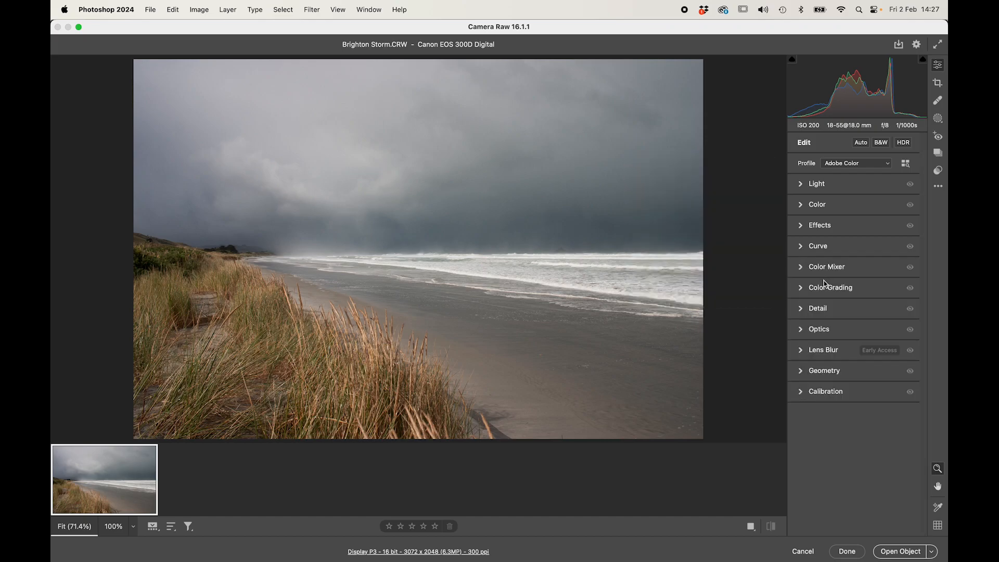
# Shift the hue of the beach grass to Yellows +66 and Greens +6 with the Color Mixer's on-image targeted adjustment
pyautogui.click(803, 268)
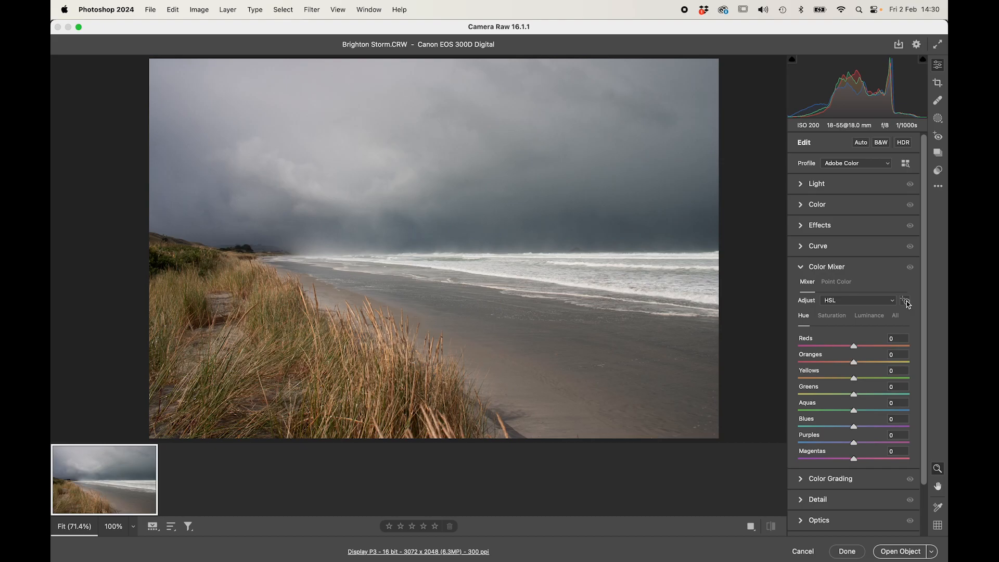
pyautogui.click(906, 302)
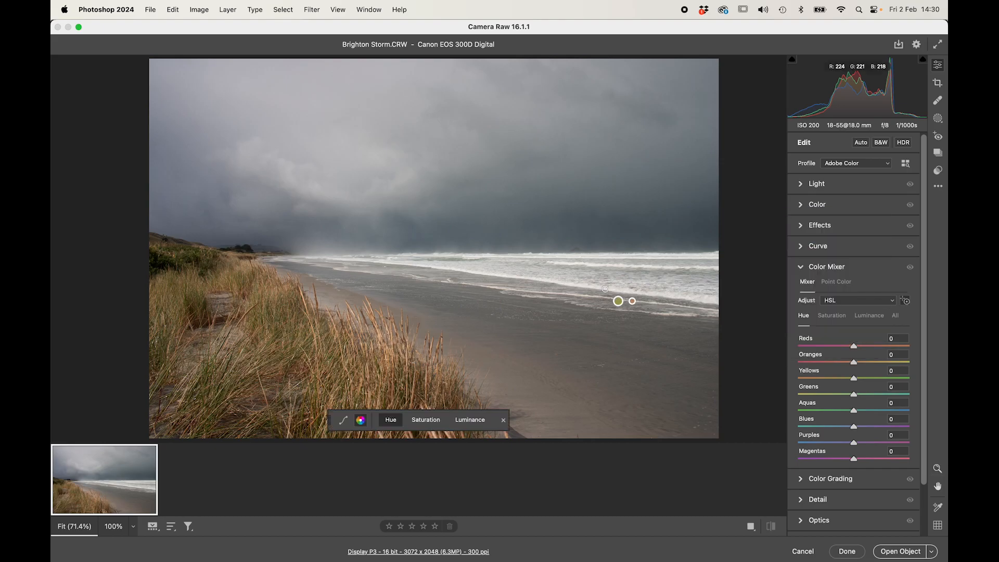
pyautogui.moveTo(492, 281); pyautogui.dragTo(526, 282)
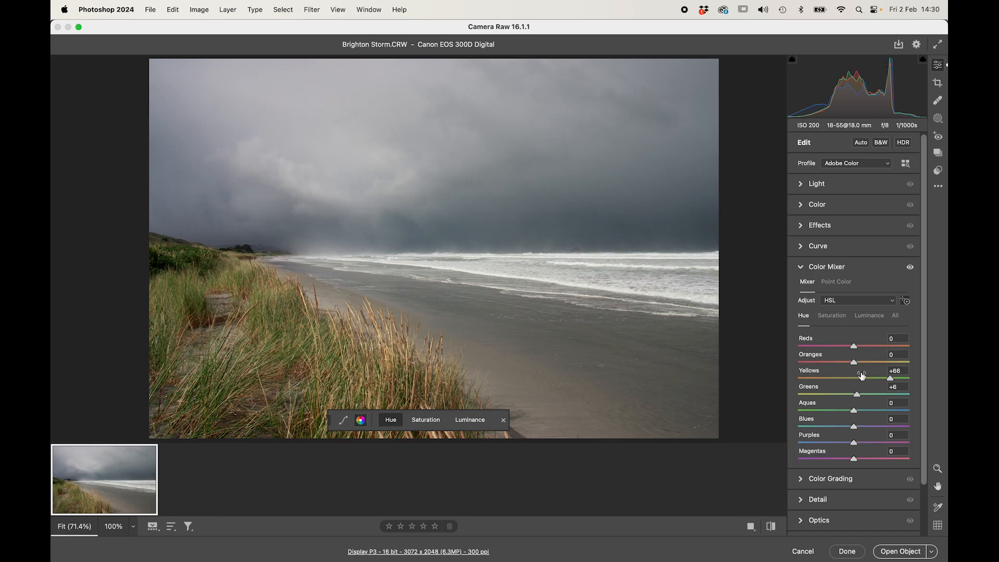
# Reset the Yellows and Greens hue to default and collapse the Color Mixer settings
pyautogui.doubleClick(889, 379)
pyautogui.doubleClick(858, 395)
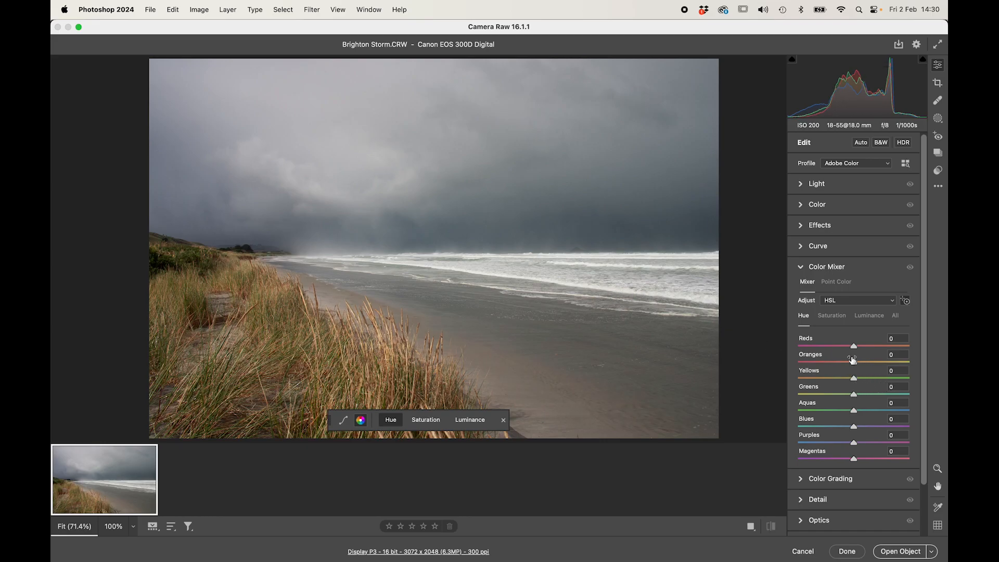
pyautogui.click(802, 270)
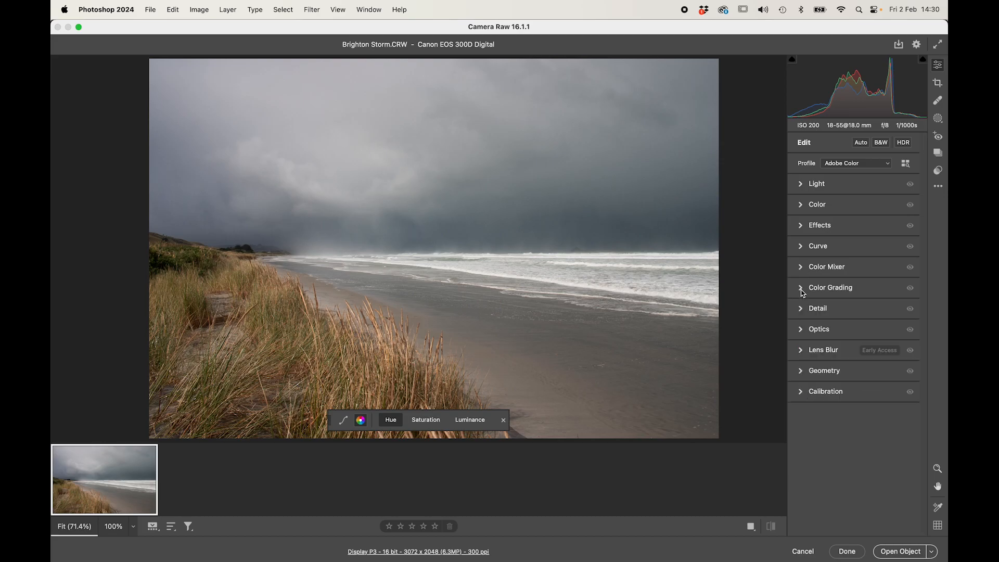
# Examine the Color Grading wheels and the Detail settings, including the Denoise options for AI noise reduction, without applying them
pyautogui.click(802, 291)
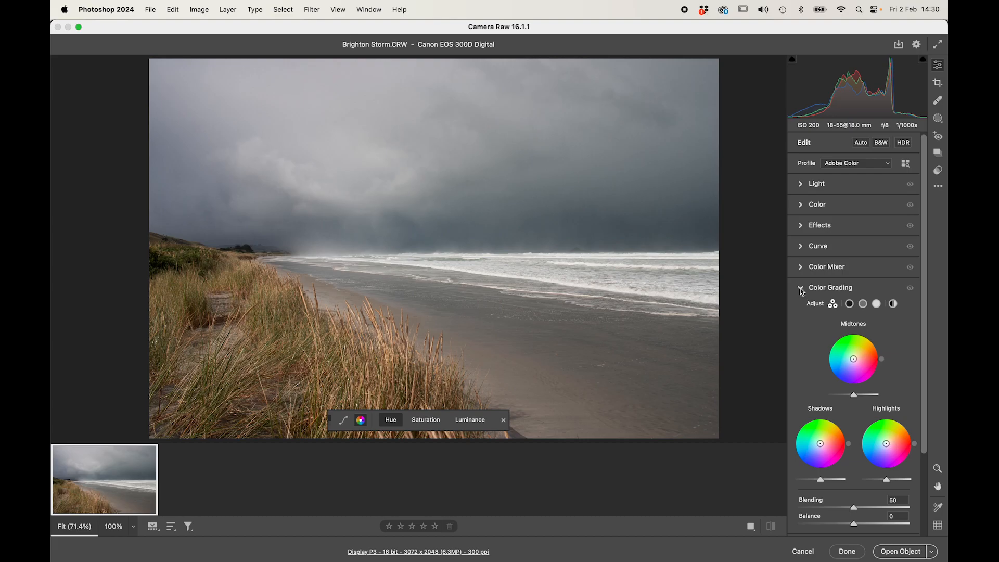
pyautogui.click(801, 291)
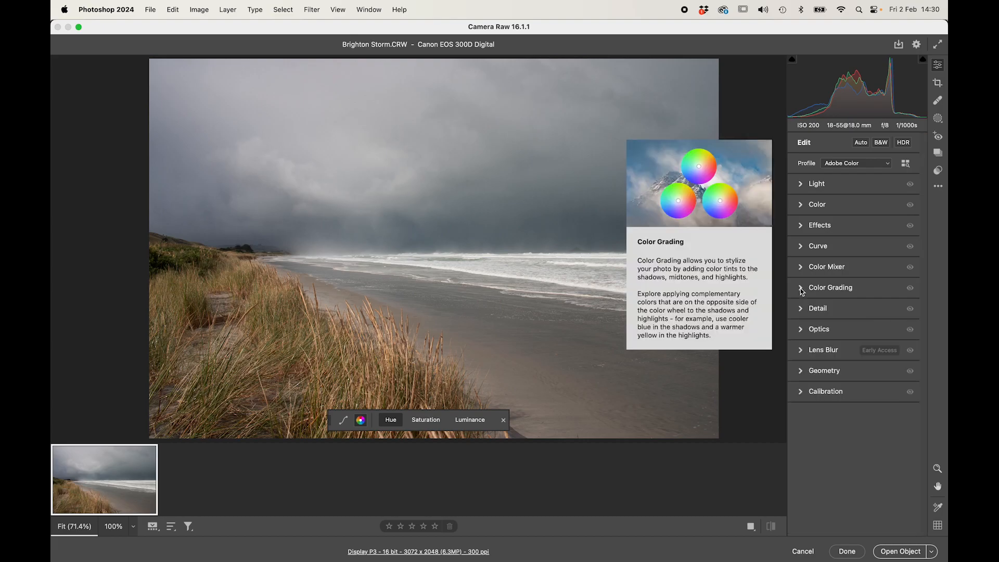
pyautogui.click(803, 310)
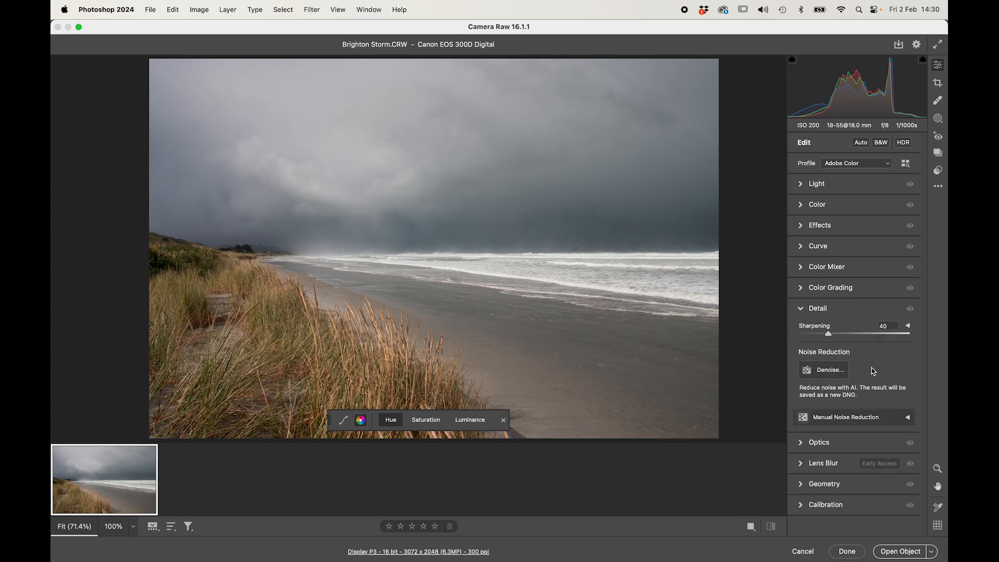
pyautogui.click(831, 370)
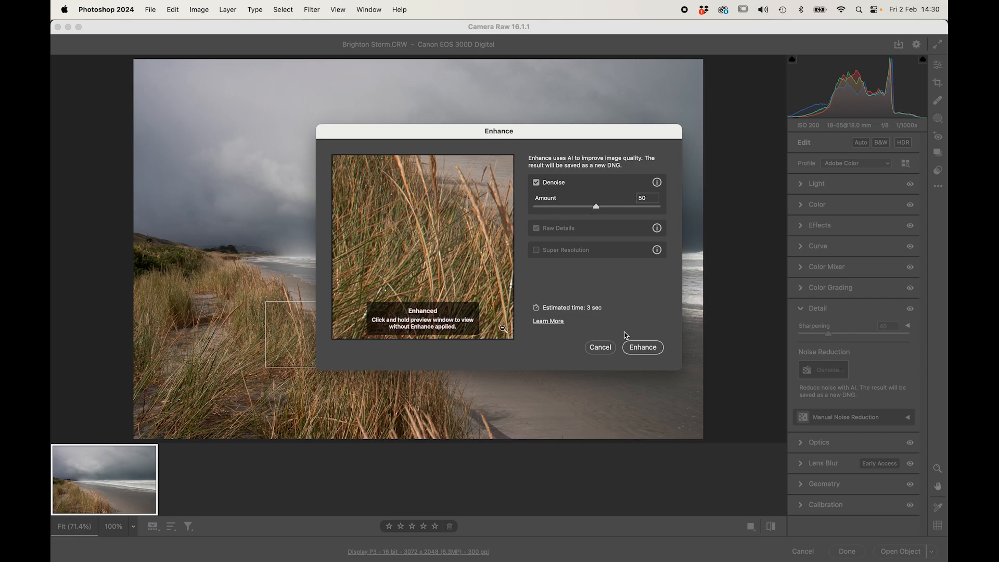
pyautogui.click(600, 348)
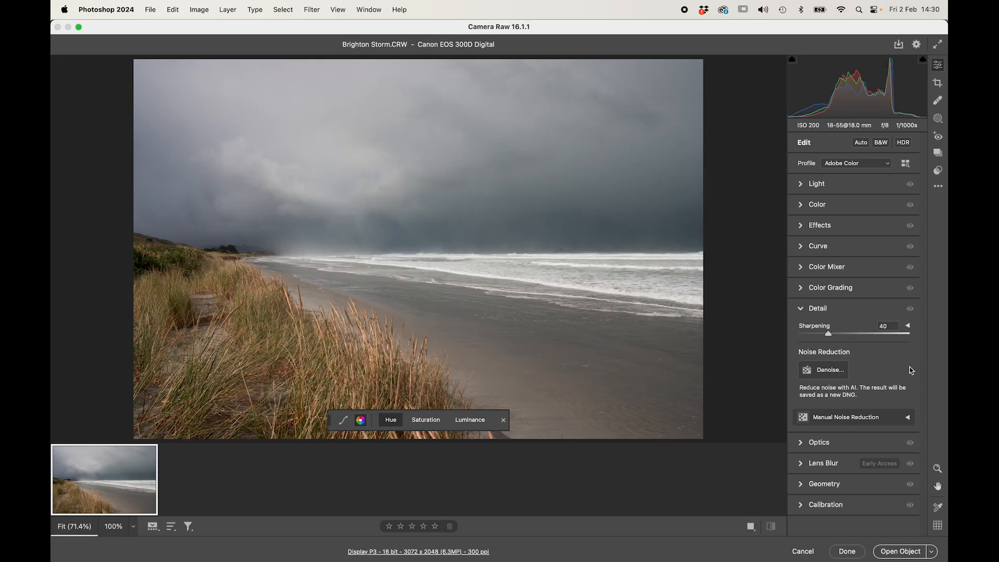
pyautogui.click(801, 310)
# Apply Lens Blur to the photo and try the alternative bokeh shapes one after another, ending with Cat Eye
pyautogui.click(801, 331)
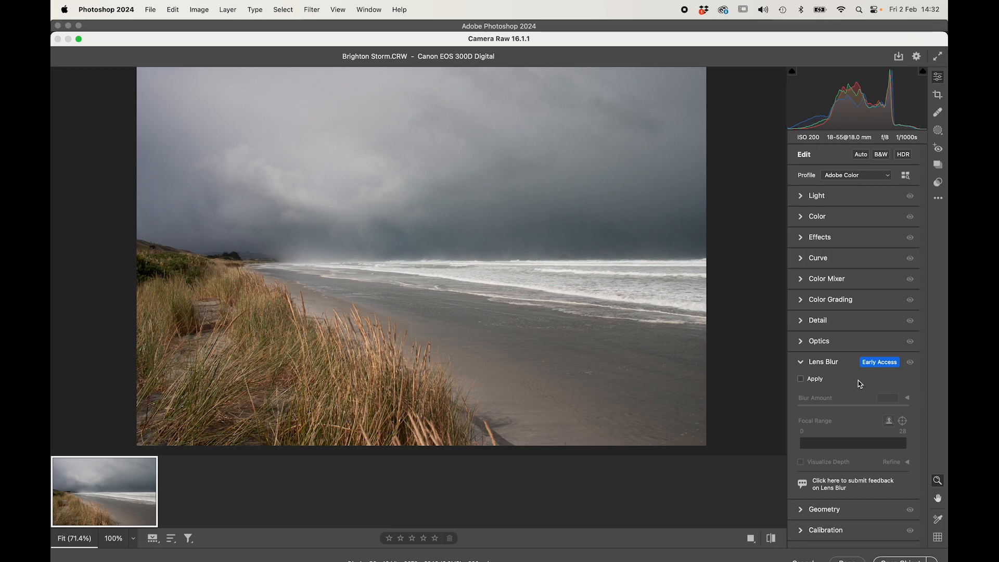
pyautogui.click(801, 379)
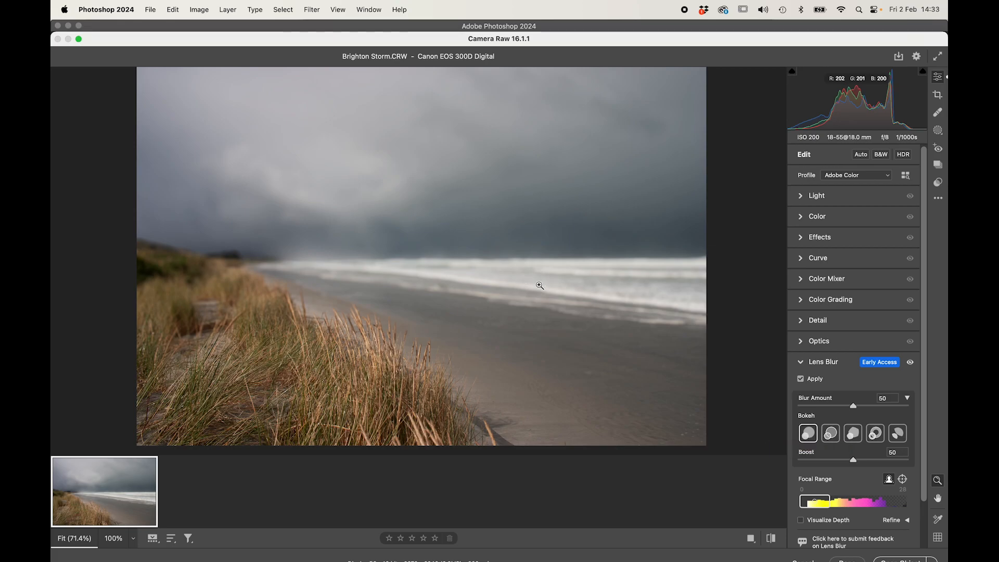
pyautogui.click(831, 434)
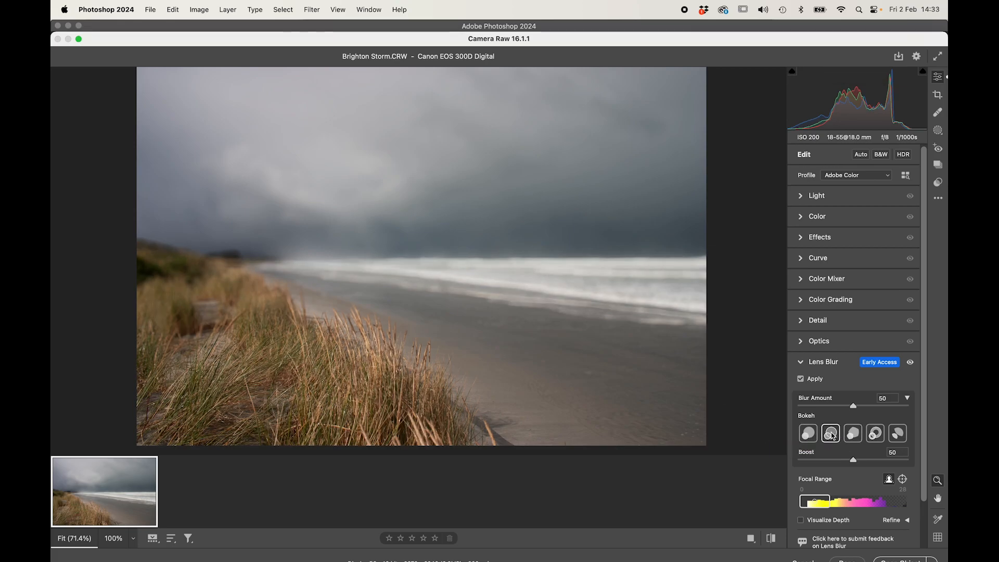
pyautogui.click(854, 434)
pyautogui.click(875, 434)
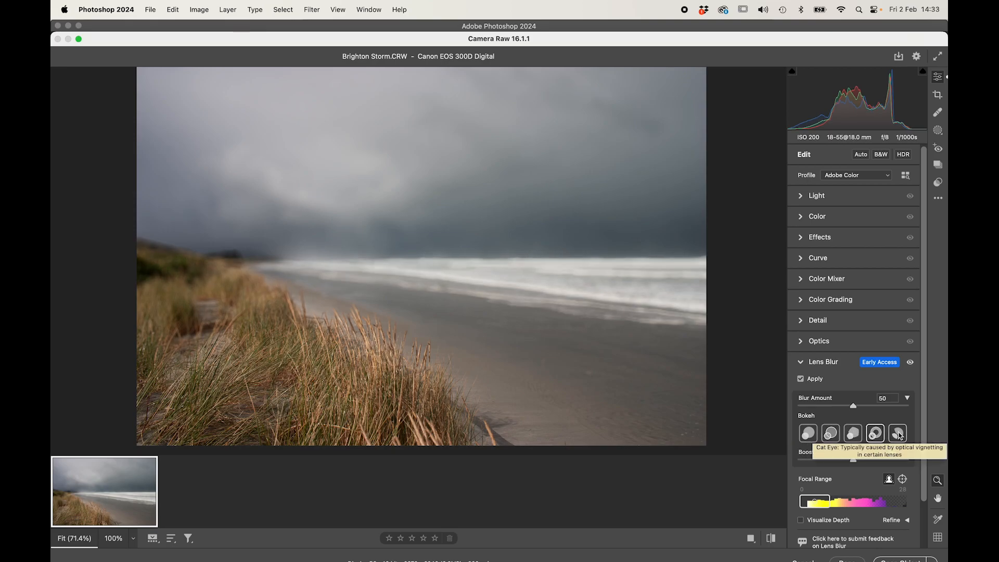
pyautogui.click(898, 434)
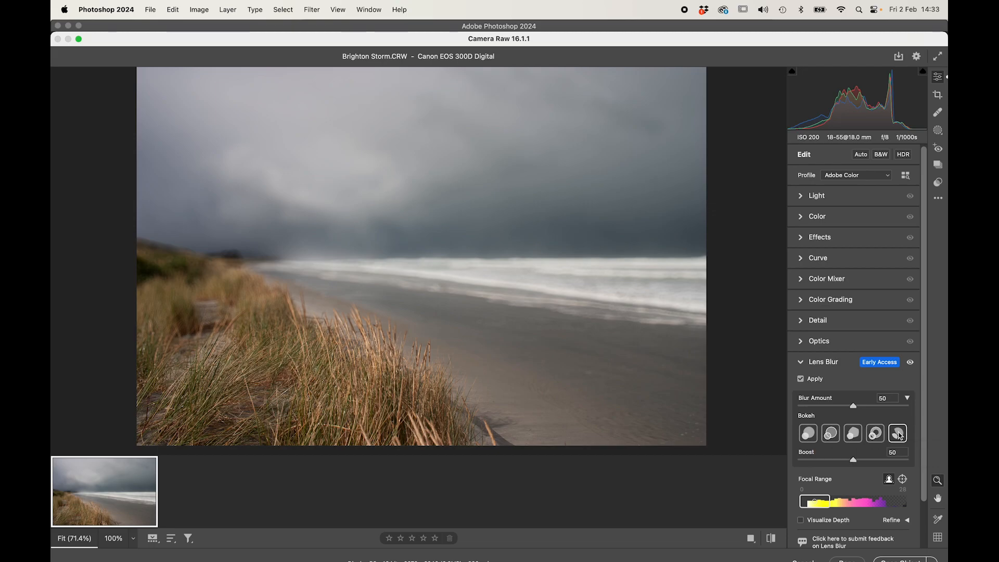
# Restore the first bokeh shape, turn off Lens Blur and collapse its settings
pyautogui.click(812, 434)
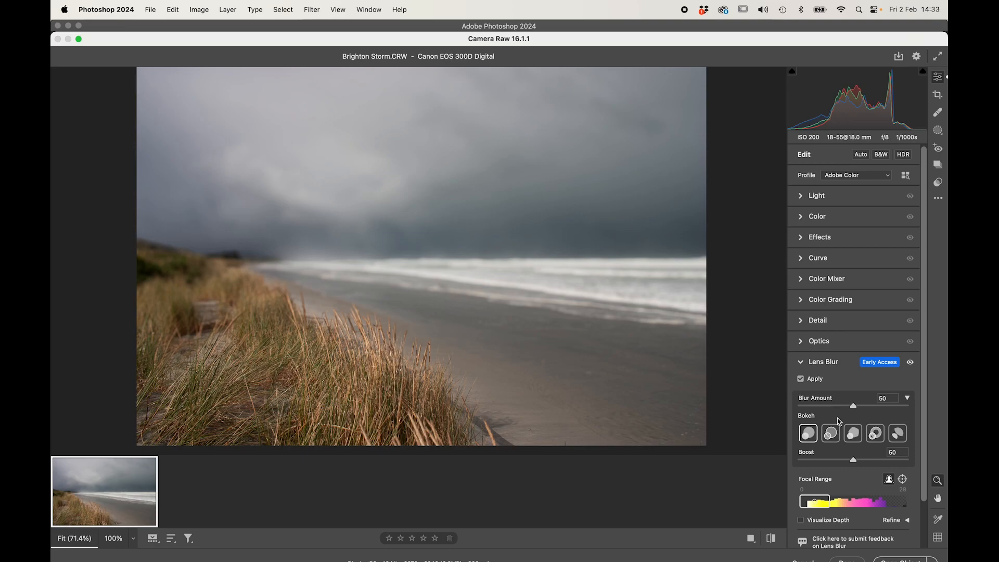
pyautogui.click(801, 379)
pyautogui.click(801, 361)
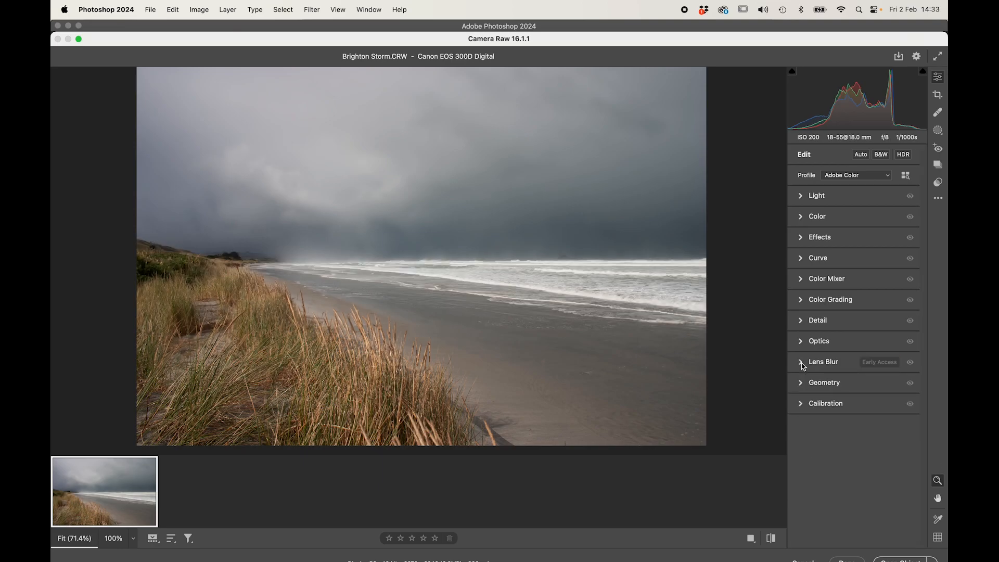
# Try out the manual transformations in the Geometry settings, reset them to default and collapse the settings
pyautogui.click(800, 383)
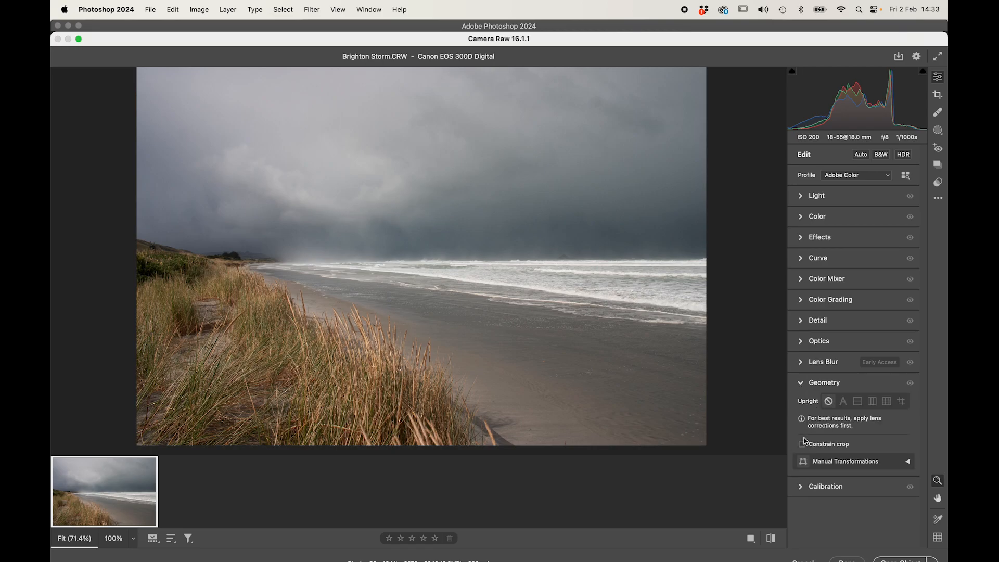
pyautogui.click(908, 462)
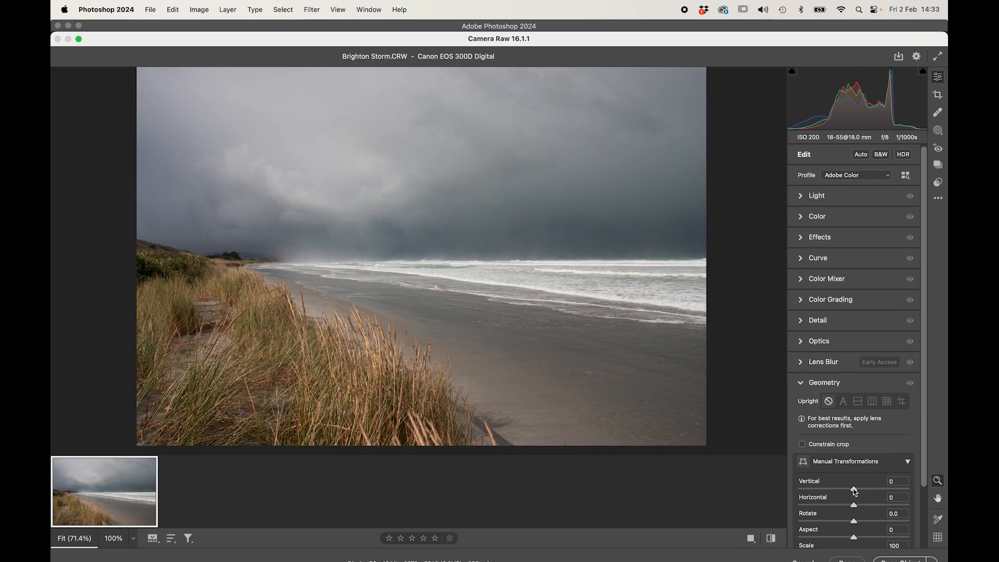
pyautogui.scroll(-3, 854, 492)
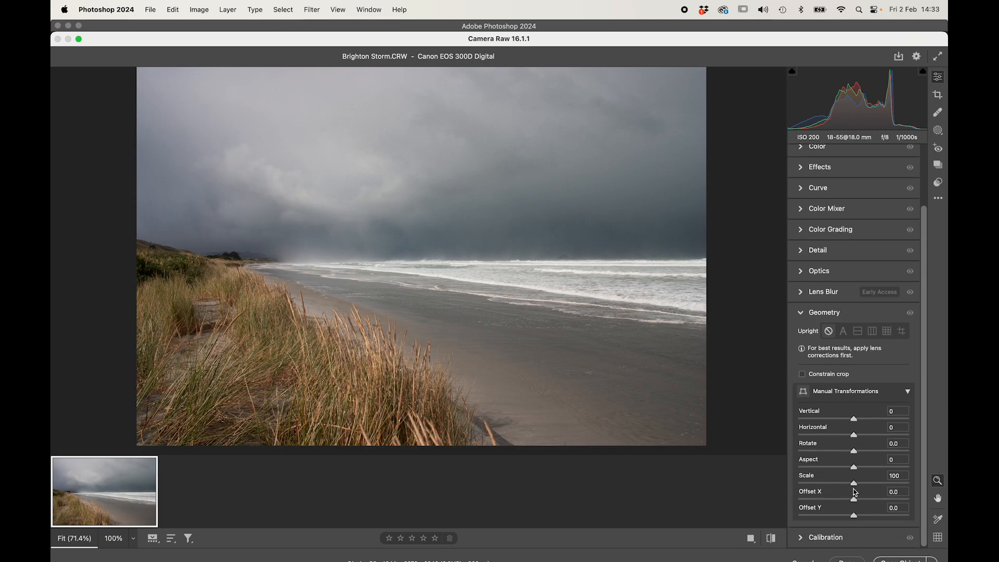
pyautogui.moveTo(855, 422); pyautogui.dragTo(844, 454)
pyautogui.doubleClick(842, 451)
pyautogui.click(908, 394)
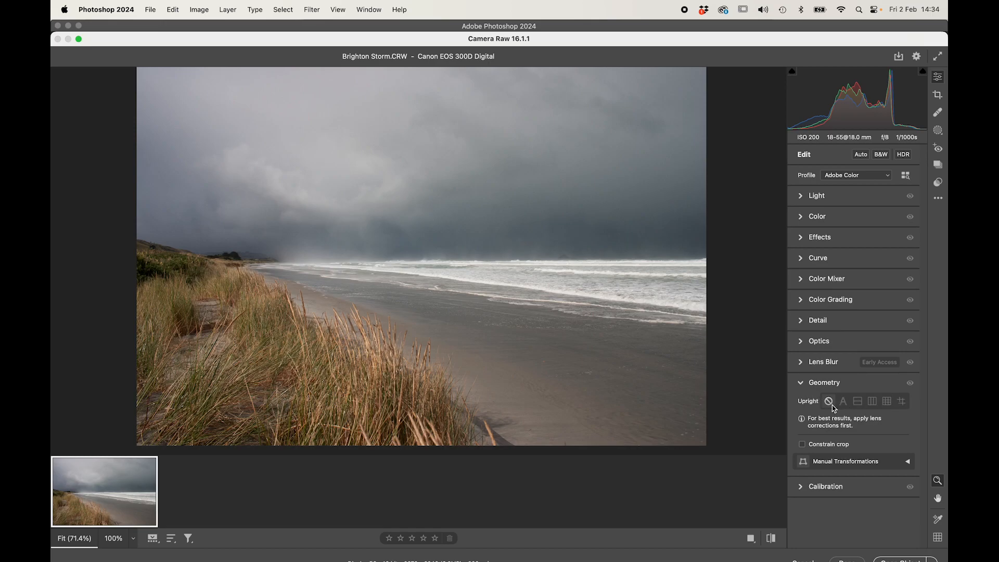
pyautogui.click(801, 384)
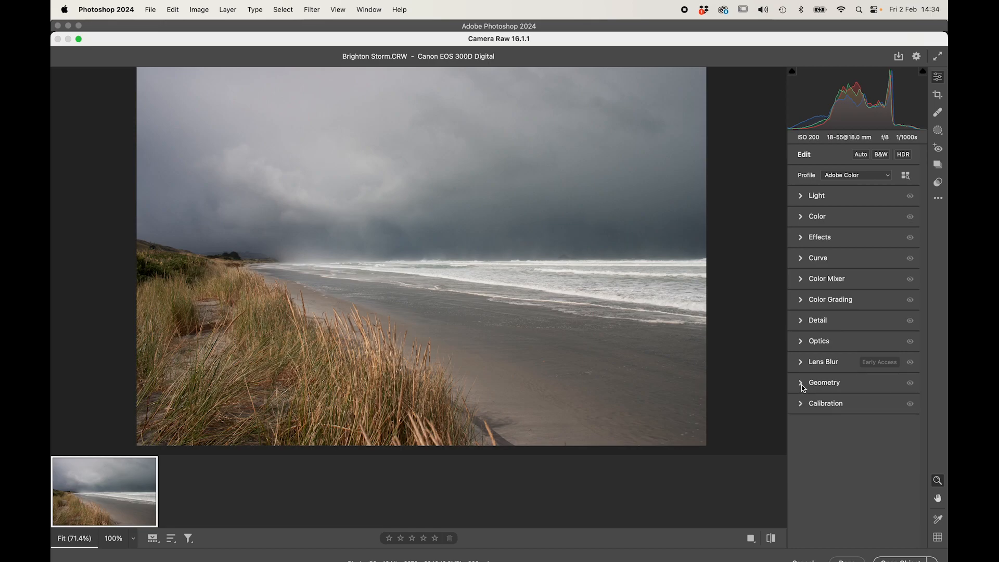
# Review the Calibration settings and the available process versions, keeping Version 6 (Current), and collapse the settings
pyautogui.click(801, 404)
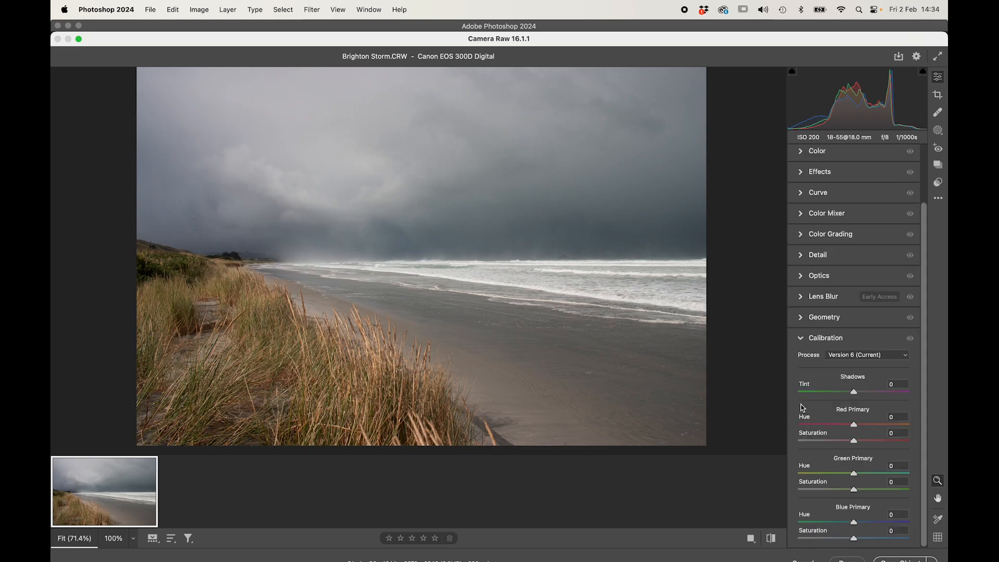
pyautogui.click(847, 359)
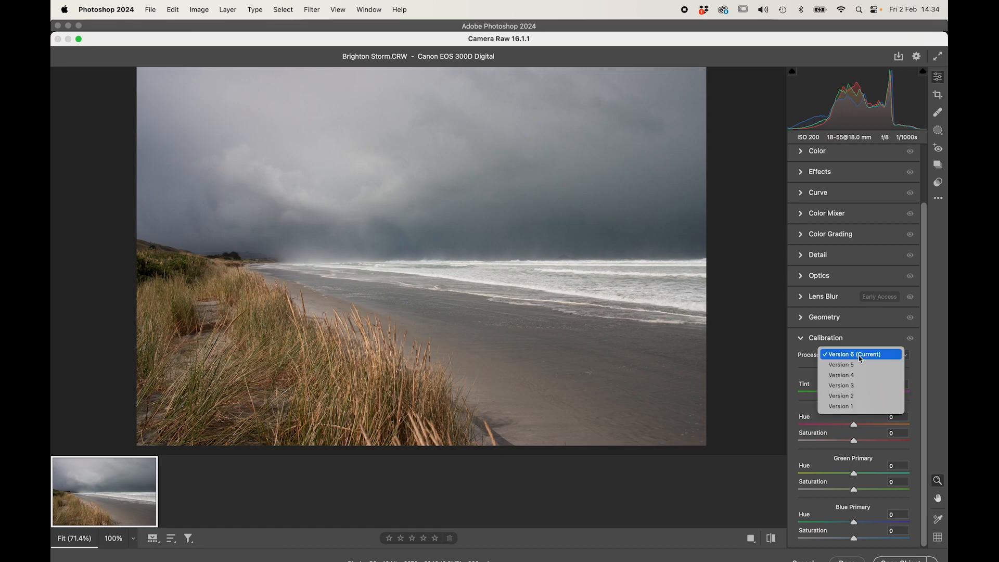
pyautogui.click(850, 359)
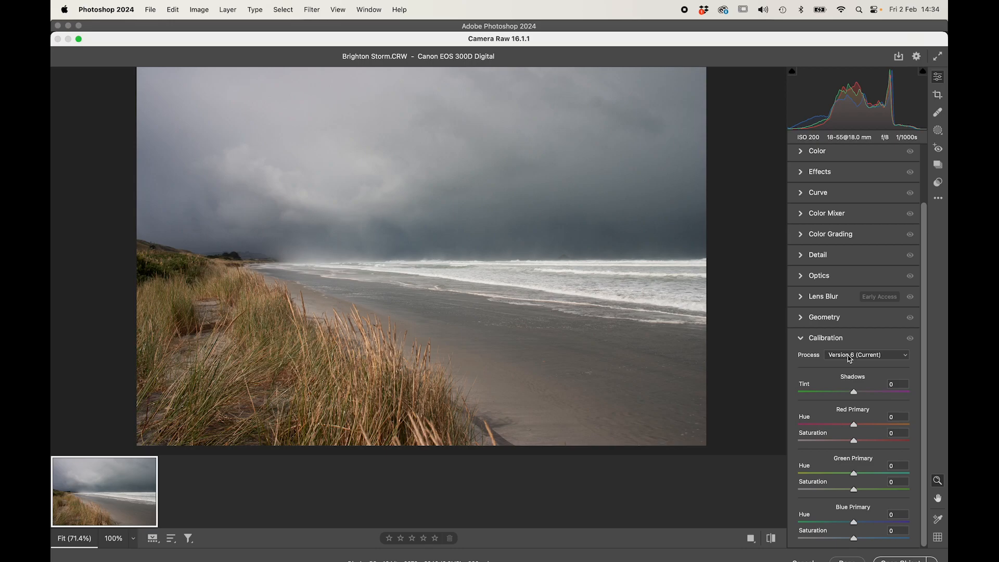
pyautogui.click(849, 358)
pyautogui.click(849, 358)
pyautogui.click(804, 341)
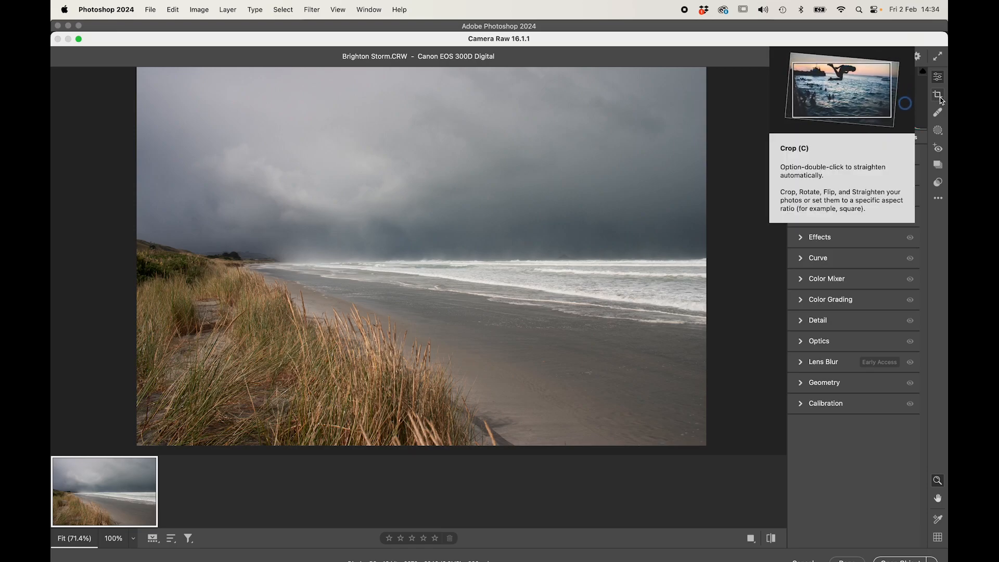
# Examine the Crop settings and the Healing options, including those of the Clone tool
pyautogui.click(938, 96)
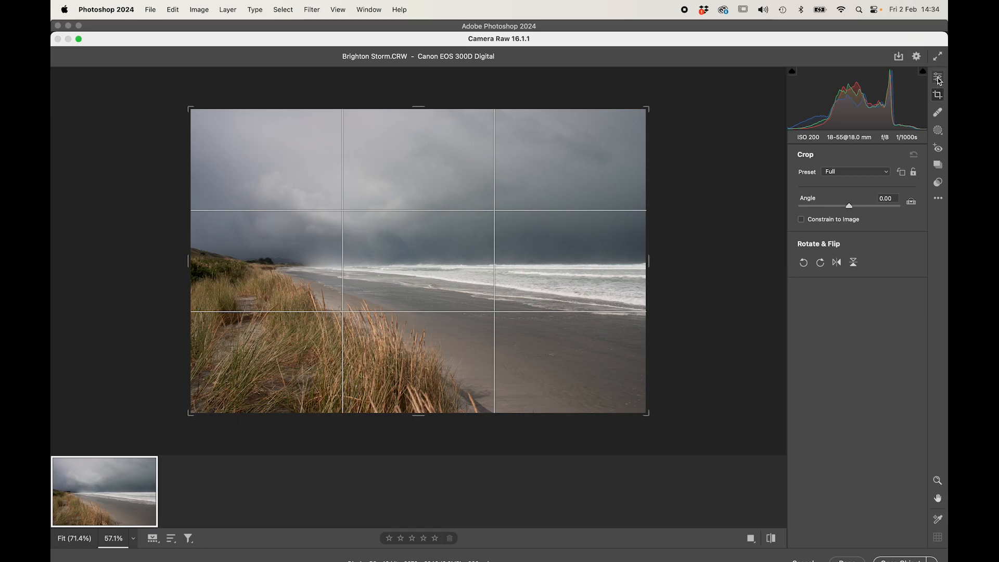
pyautogui.click(938, 77)
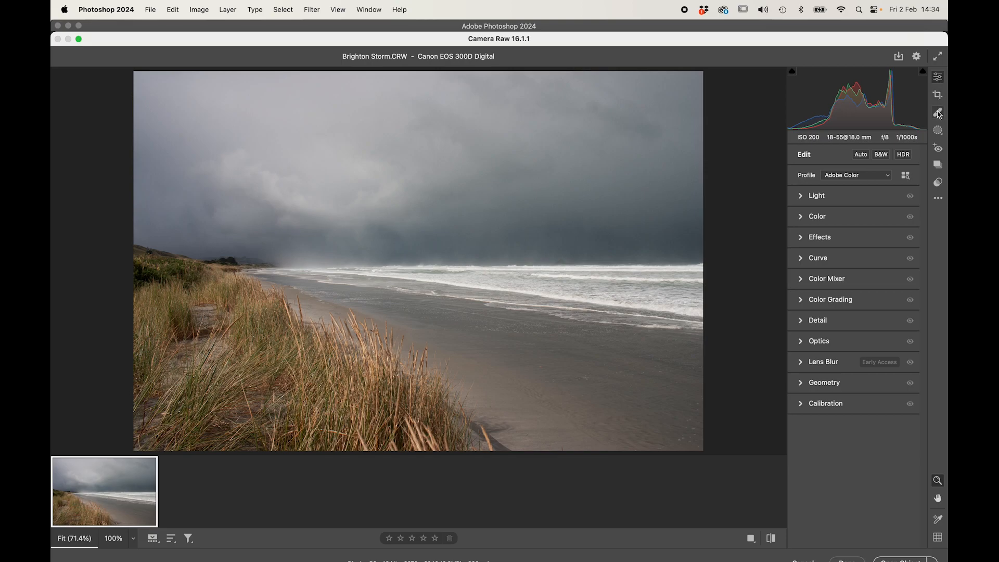
pyautogui.click(937, 112)
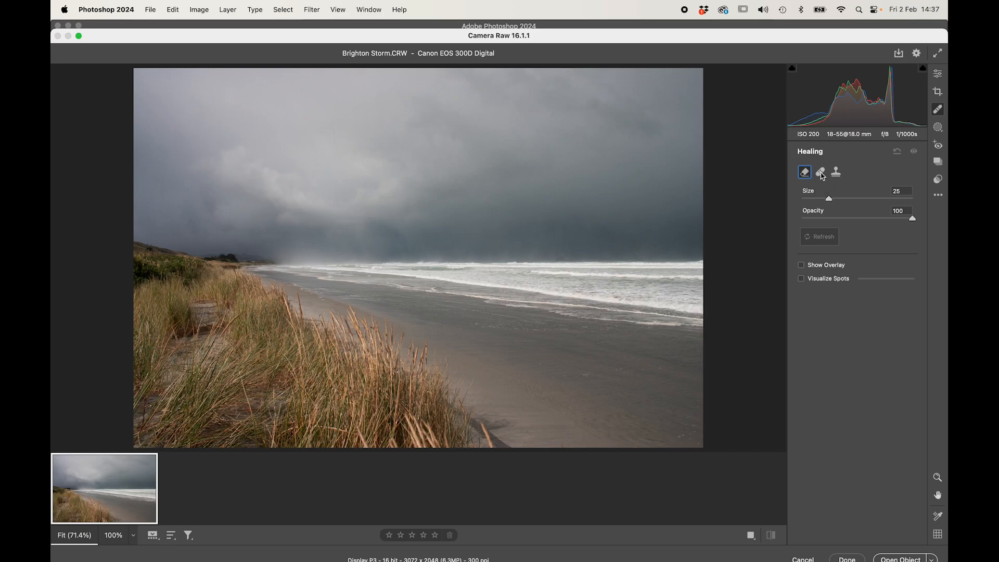
pyautogui.click(836, 173)
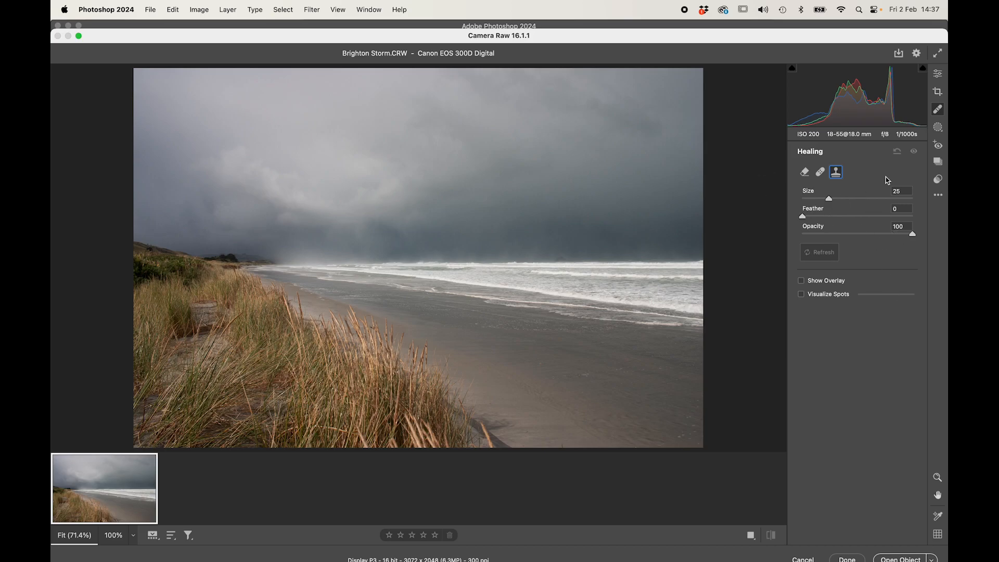
# Look through the mask creation choices, the Red Eye settings, the Snapshots and the Presets
pyautogui.click(939, 128)
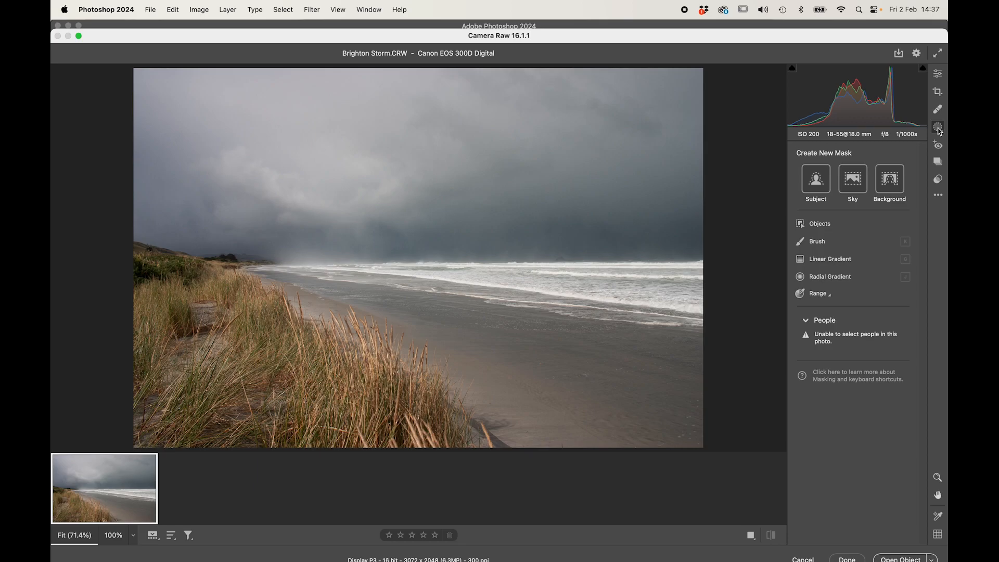
pyautogui.click(938, 145)
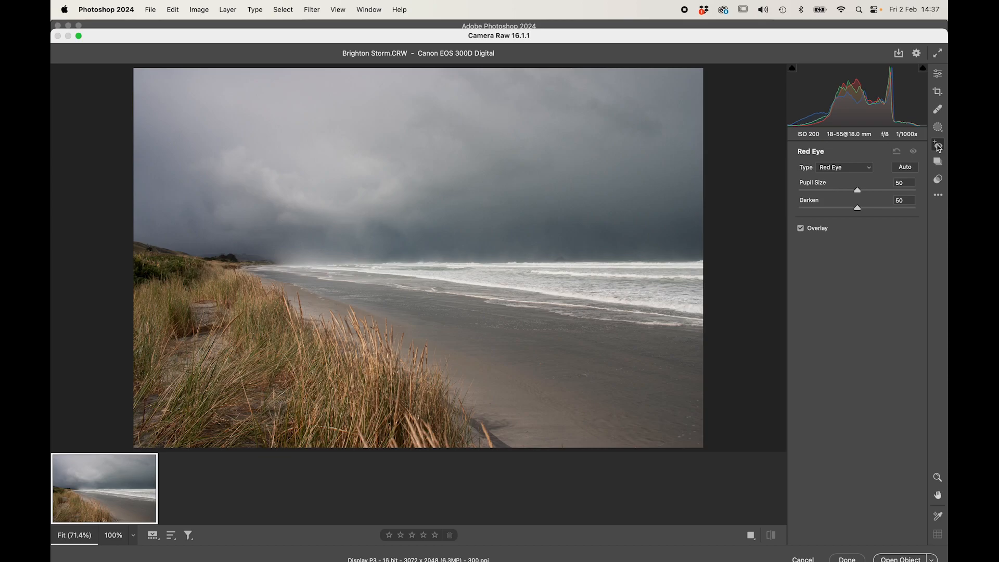
pyautogui.click(938, 161)
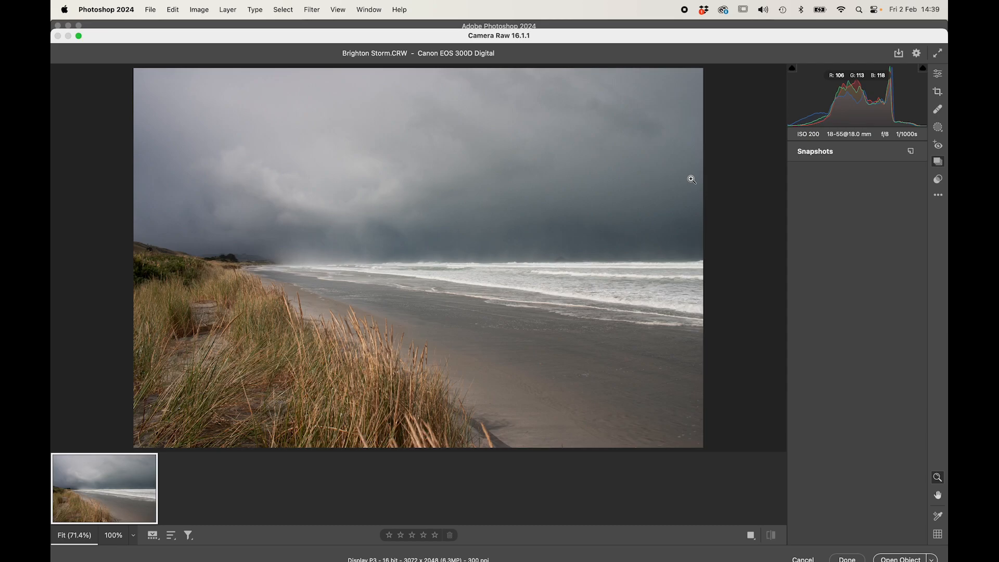
pyautogui.click(938, 180)
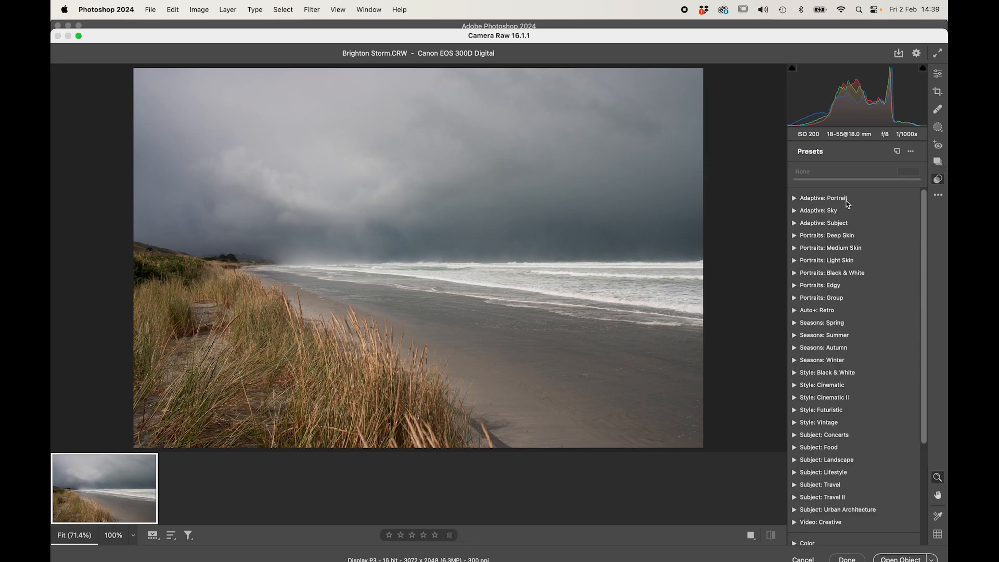
# Reset the photo to its settings at opening and scan further through the presets list
pyautogui.click(938, 197)
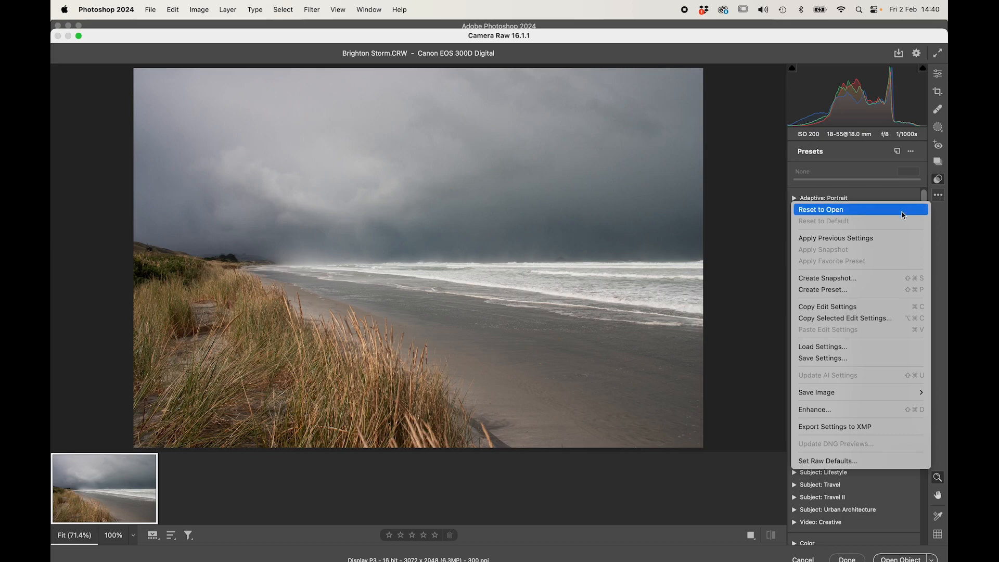
pyautogui.click(866, 209)
pyautogui.scroll(-1, 884, 203)
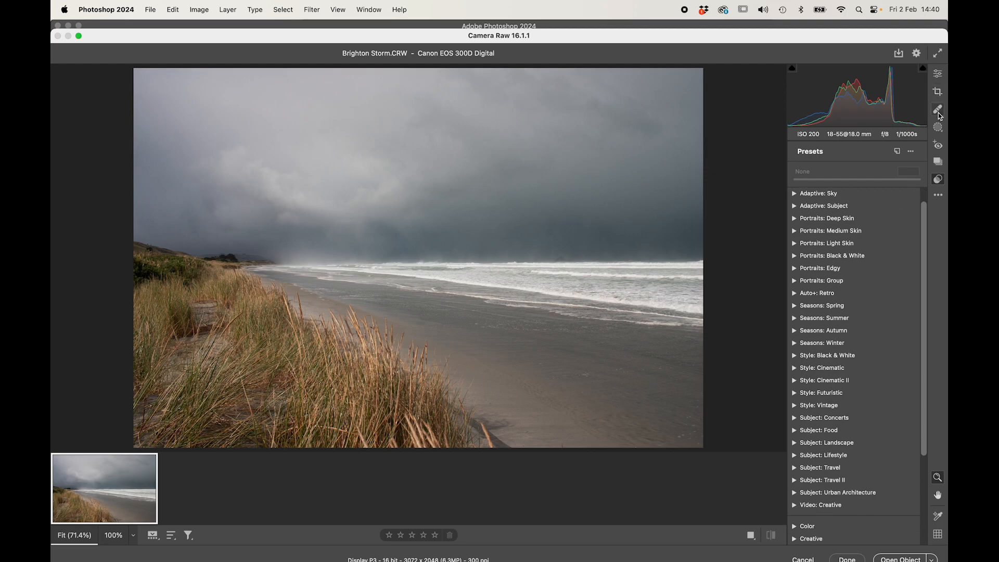
# Return to the Edit adjustments, darken the photo strongly by lowering Exposure in the Light settings, and collapse them
pyautogui.click(938, 75)
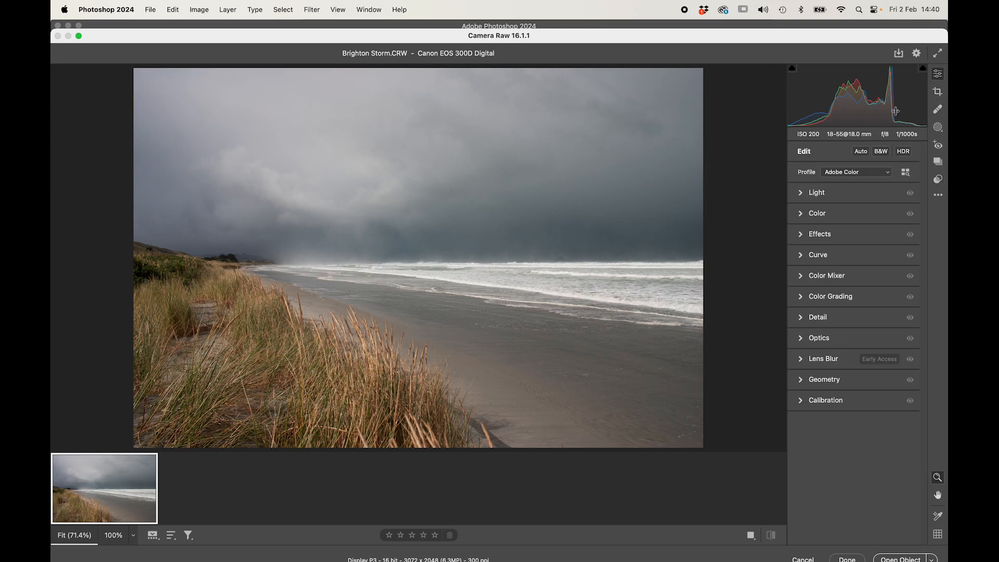
pyautogui.click(803, 195)
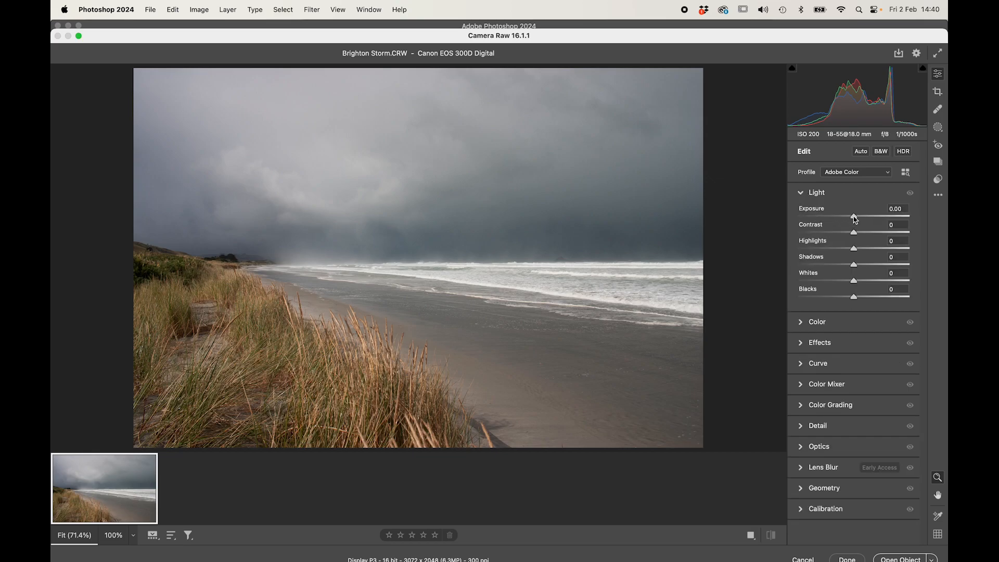
pyautogui.moveTo(854, 216); pyautogui.dragTo(837, 218)
pyautogui.click(806, 195)
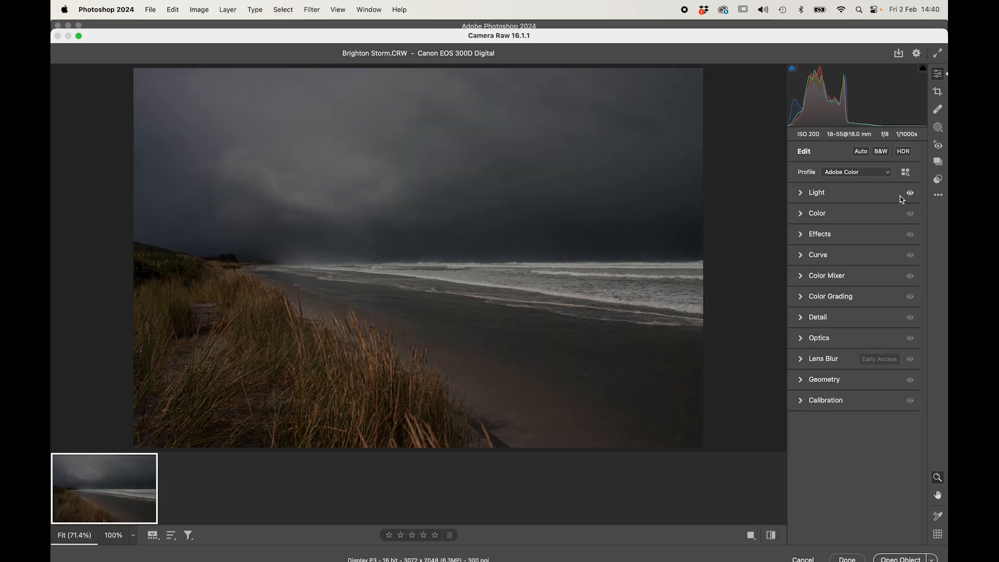
# Reset the photo to its default settings and move the Camera Raw window up so that its bottom row is fully in view
pyautogui.click(938, 197)
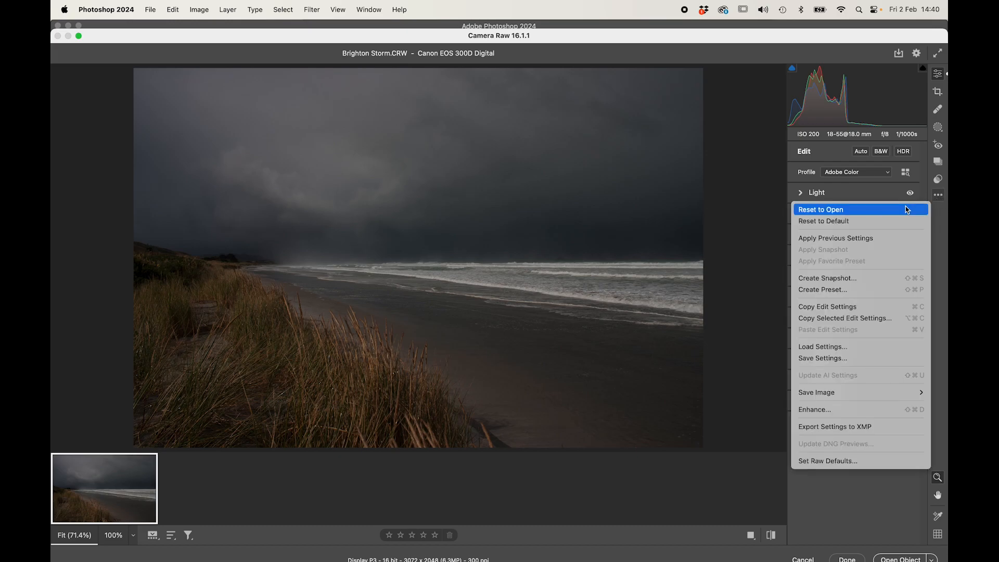
pyautogui.click(845, 222)
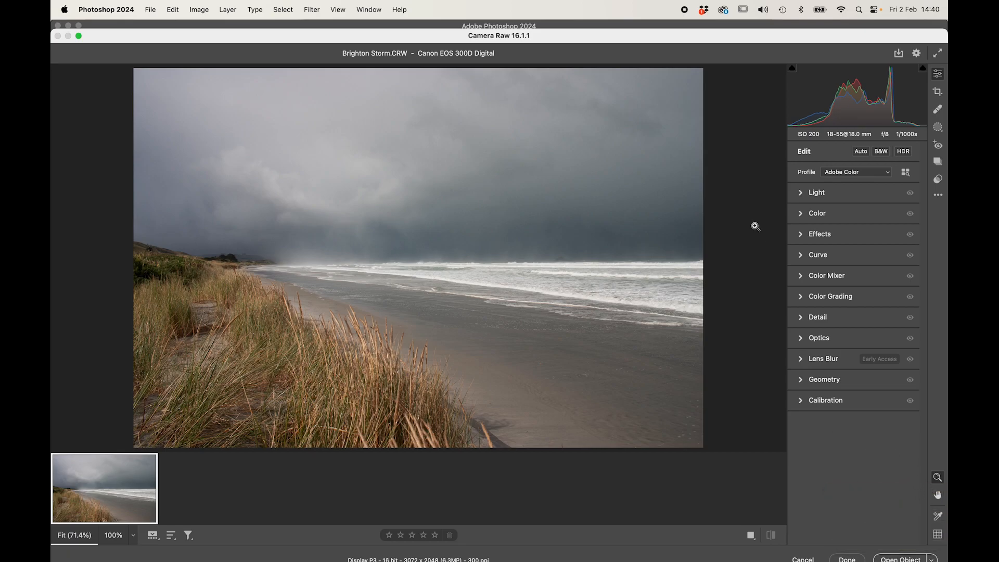
pyautogui.moveTo(678, 41); pyautogui.dragTo(670, 22)
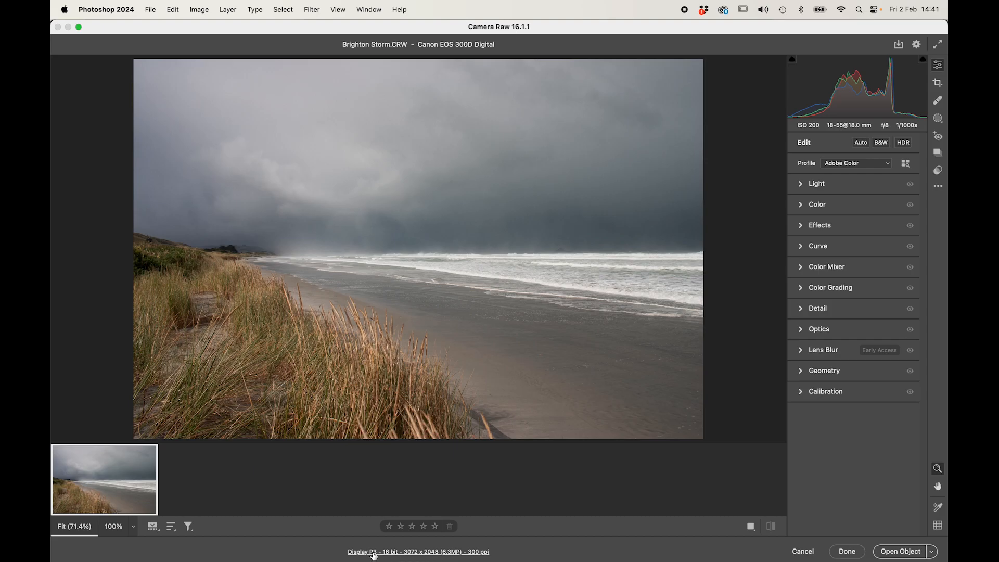
# Open the Camera Raw workflow preferences, look through the General, File Handling, Performance and Defaults settings, and return to Workflow
pyautogui.click(444, 552)
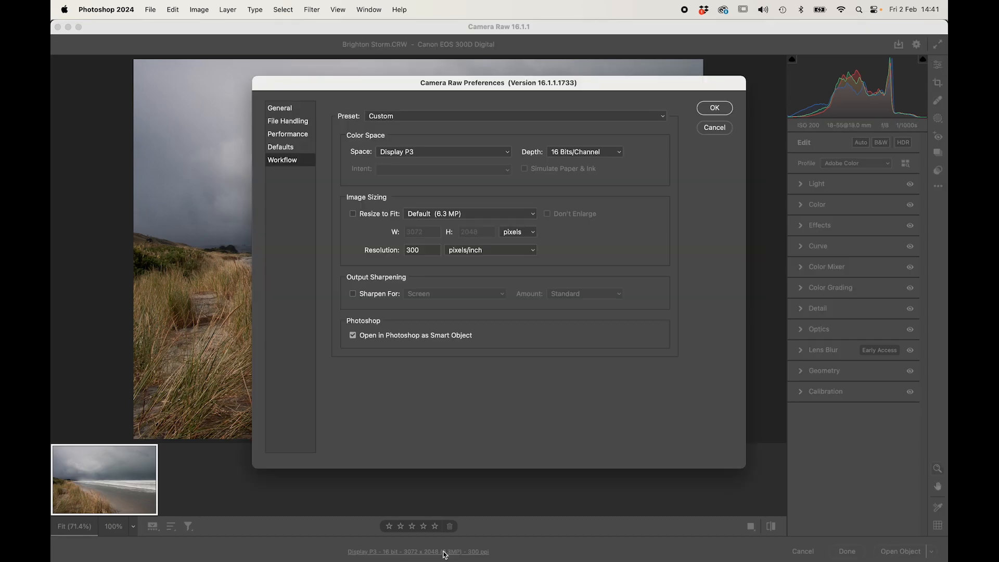
pyautogui.click(285, 108)
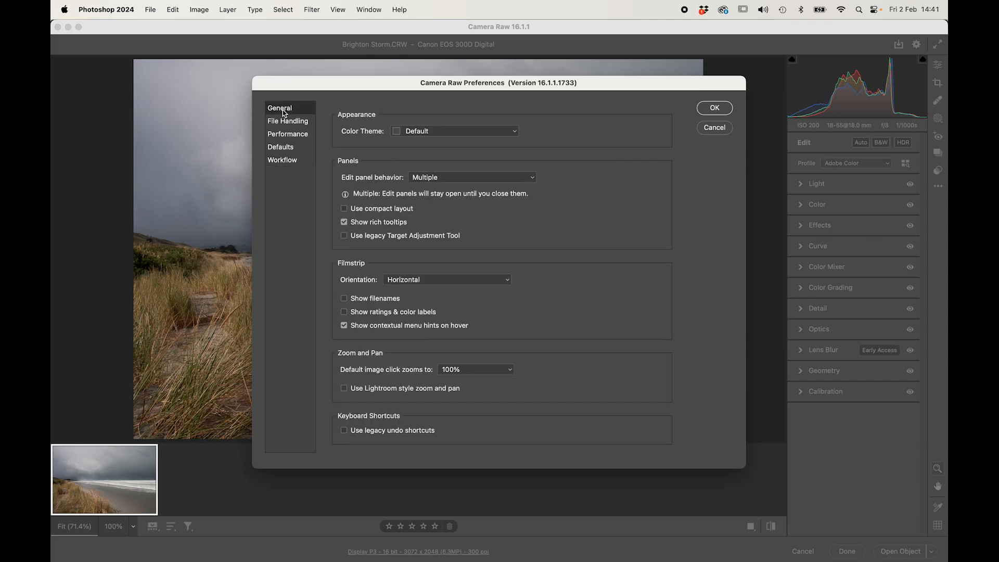
pyautogui.click(285, 124)
pyautogui.click(285, 134)
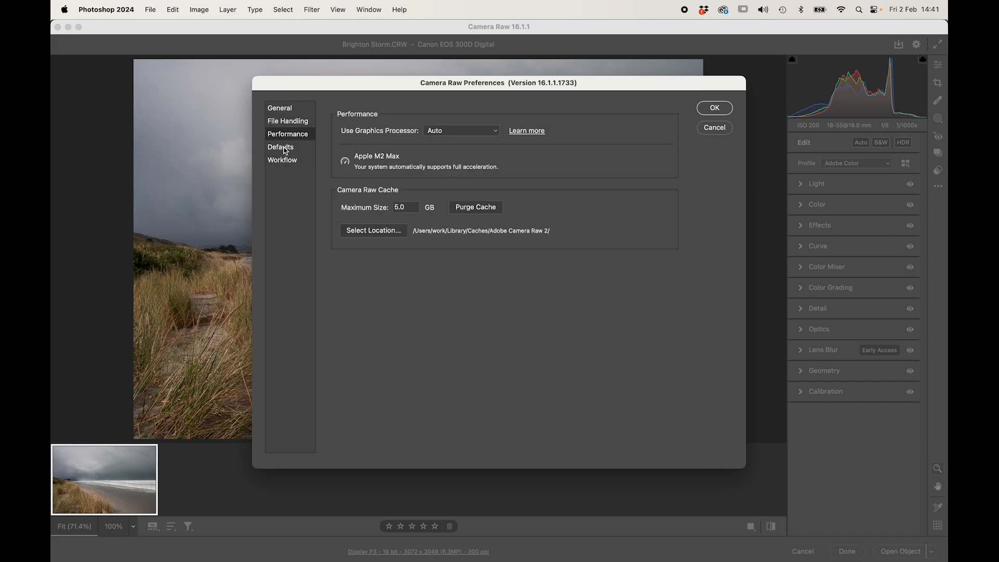
pyautogui.click(285, 149)
pyautogui.click(282, 160)
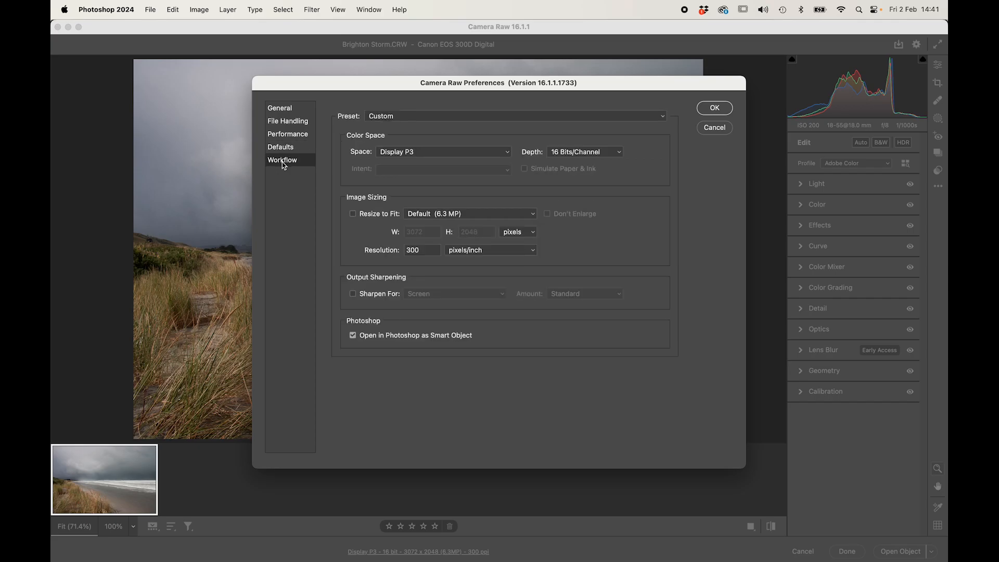